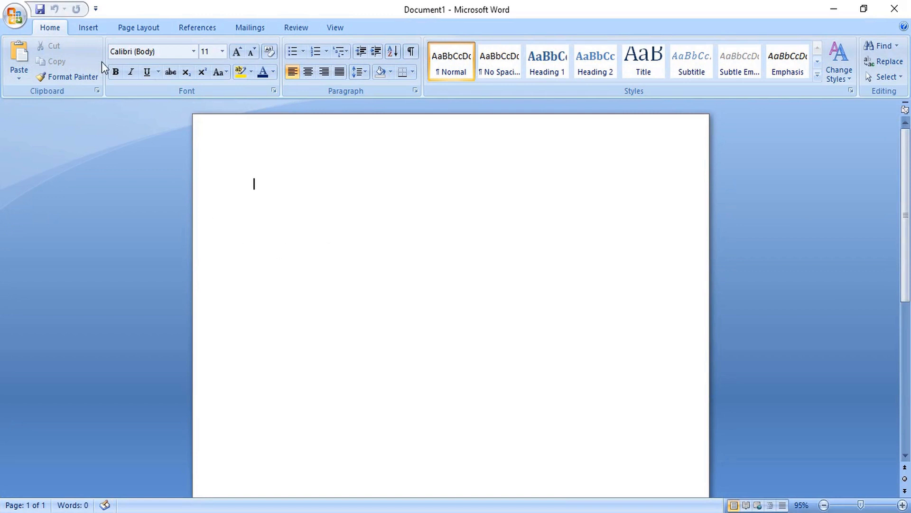
Draw a text box about 5.55" wide and 1.22" high on the page and enter REAL ESTATE in it
click(91, 26)
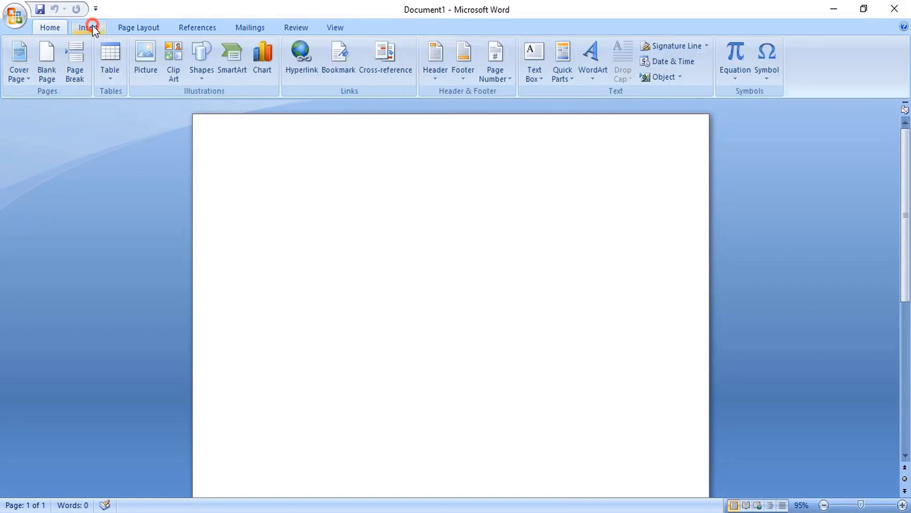
click(528, 55)
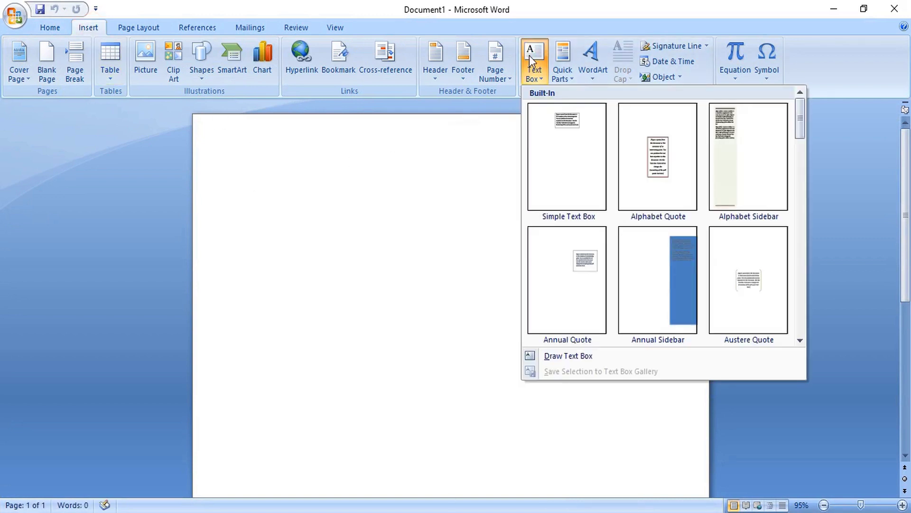
click(562, 353)
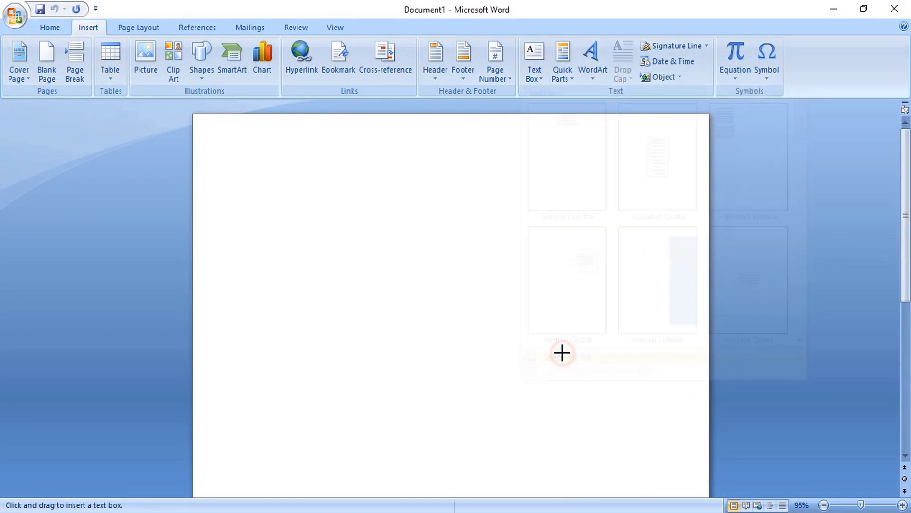
drag(258, 298, 597, 377)
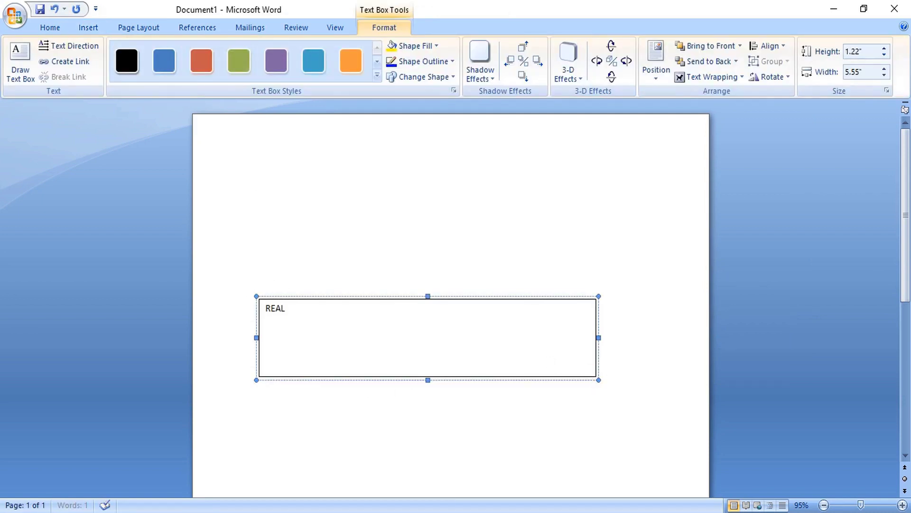
text(REAL ESTATE)
Format the REAL ESTATE text box with no line color and no fill color
right_click(331, 297)
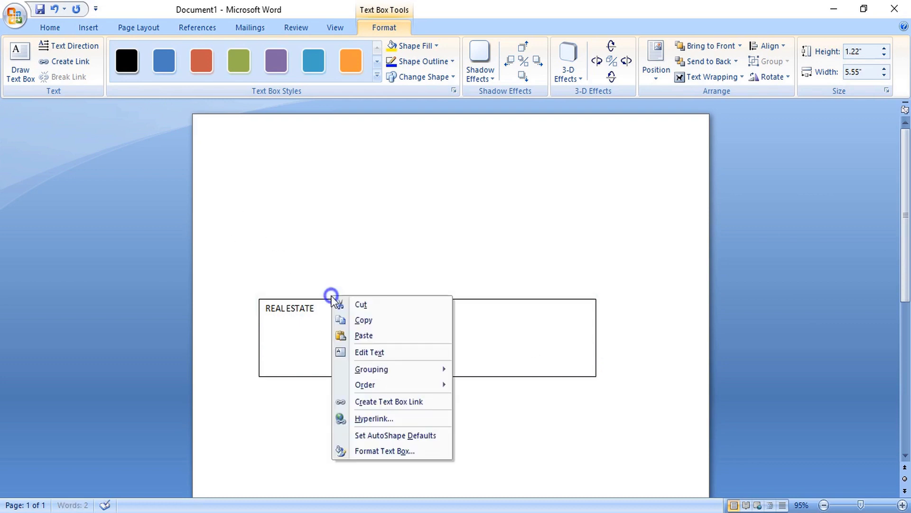
click(385, 451)
click(712, 234)
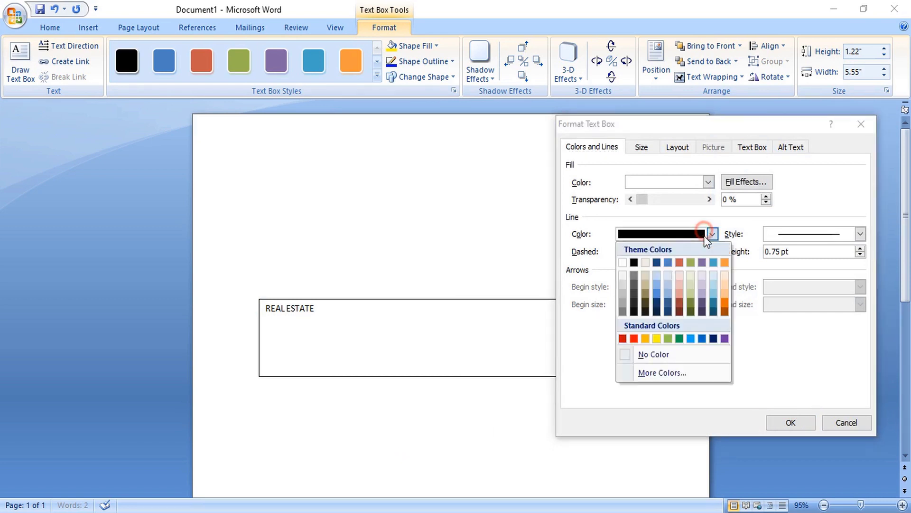
click(627, 354)
click(691, 182)
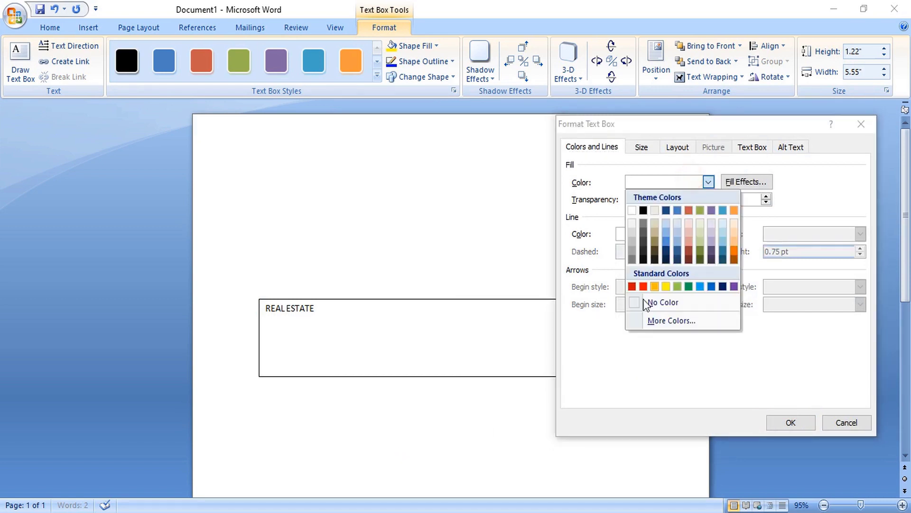
click(632, 304)
click(784, 423)
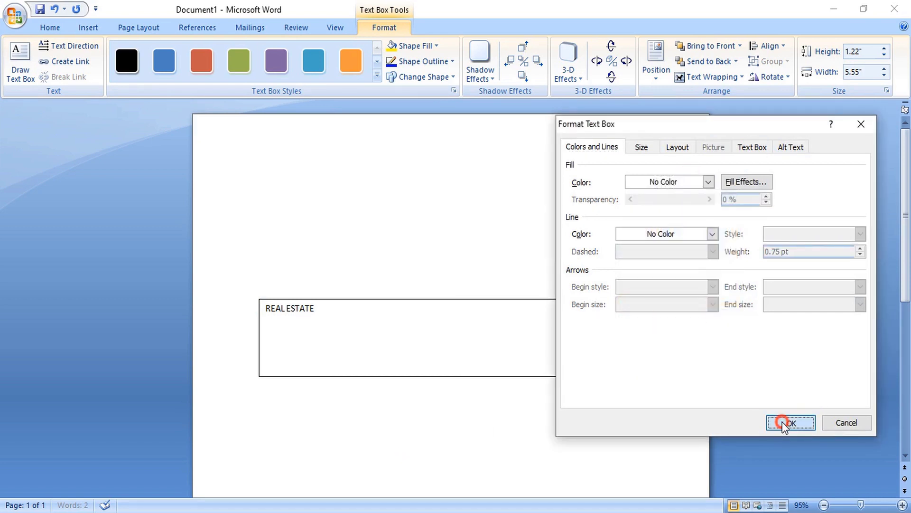
Set the REAL ESTATE text in the Awery SmallCaps font at size 50
drag(321, 306, 264, 307)
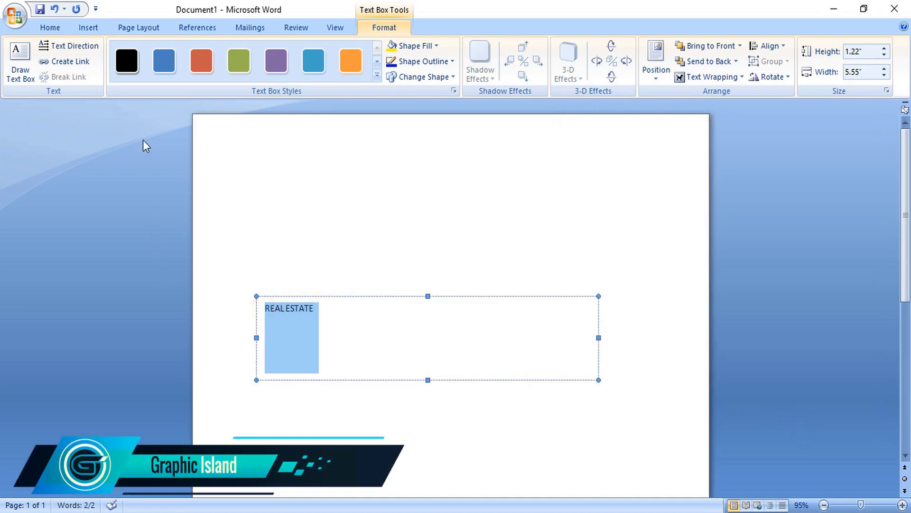
click(49, 27)
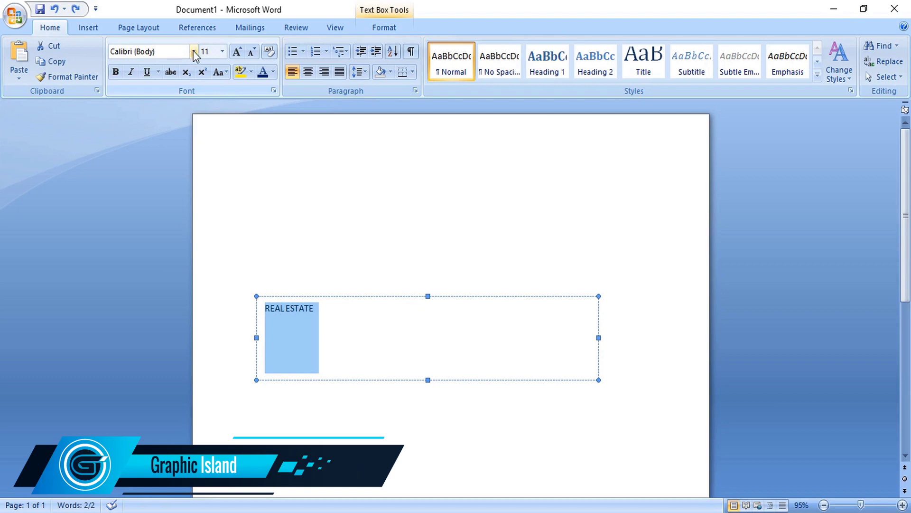
click(194, 51)
scroll(230, 254, down, 10)
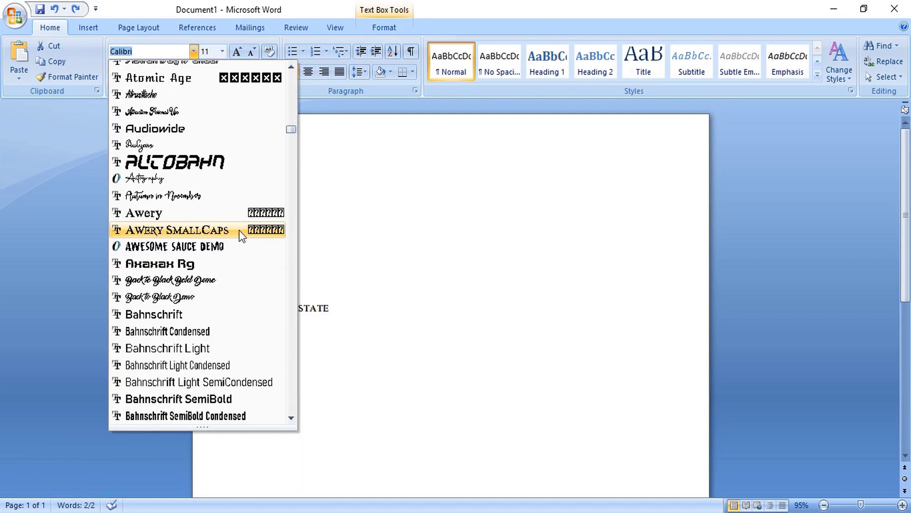
click(237, 231)
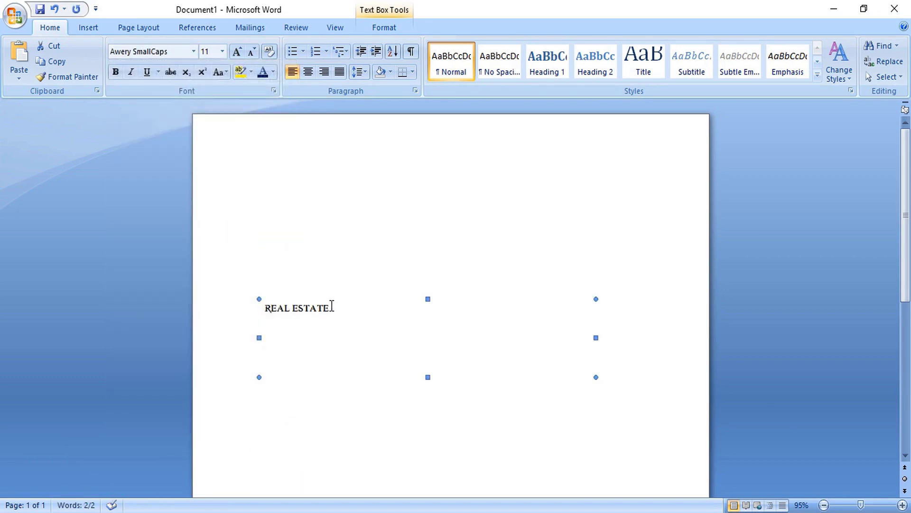
drag(332, 306, 257, 309)
click(215, 52)
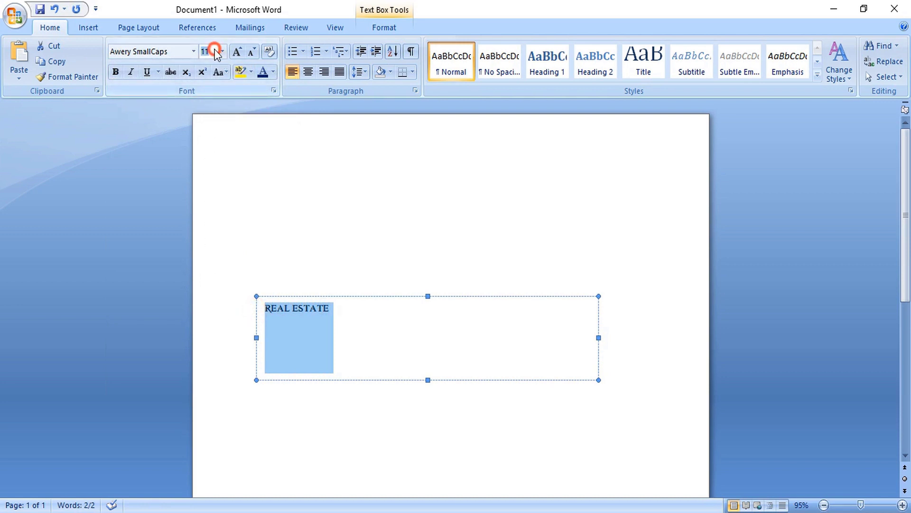
key(Return)
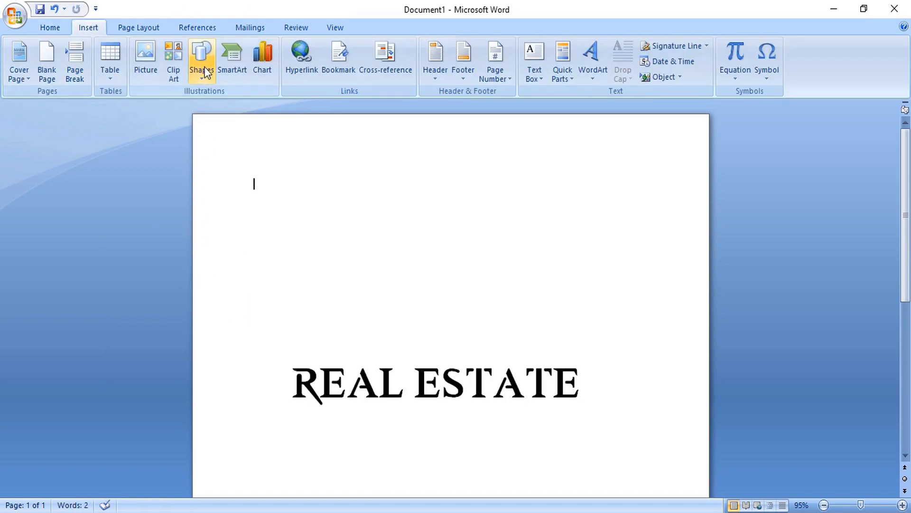
Insert an isosceles triangle about 1" high and 1.16" wide just above the REAL ESTATE text
click(203, 67)
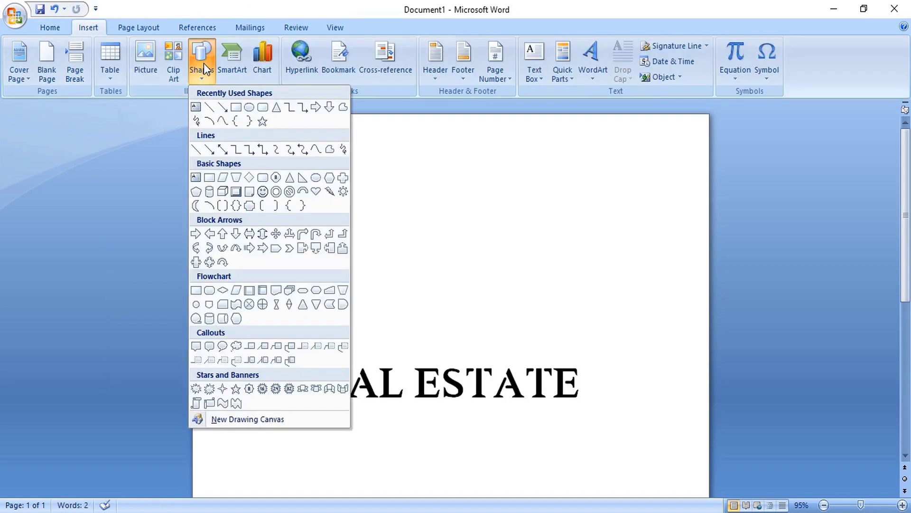
click(275, 109)
click(377, 298)
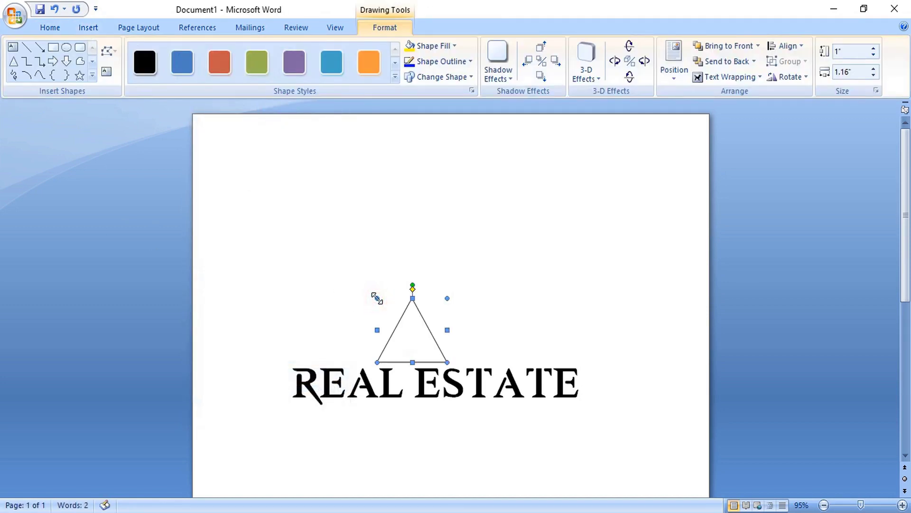
Format the triangle with no line color and a dark teal-blue theme color fill
right_click(425, 323)
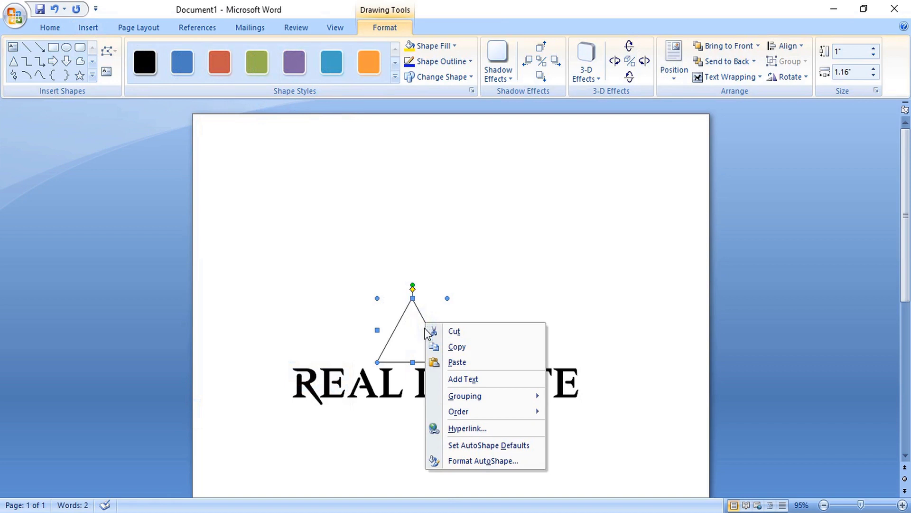
click(482, 460)
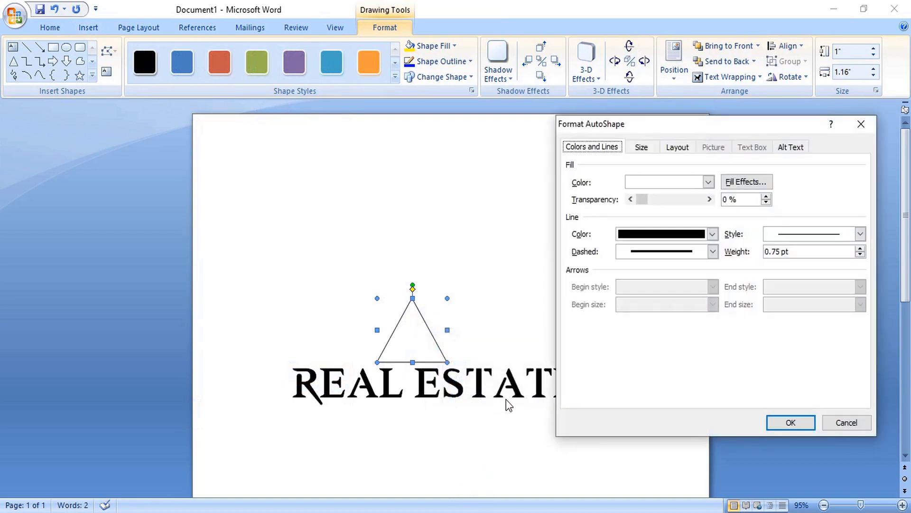
click(679, 234)
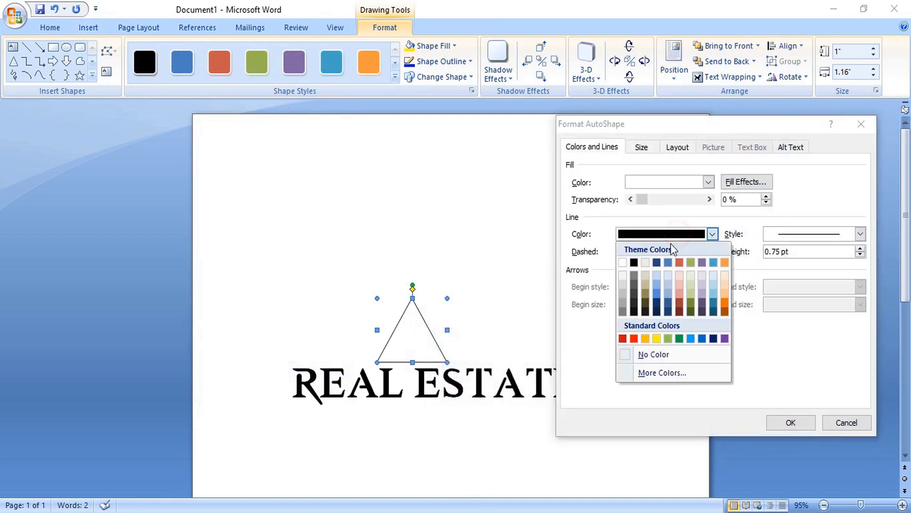
click(631, 353)
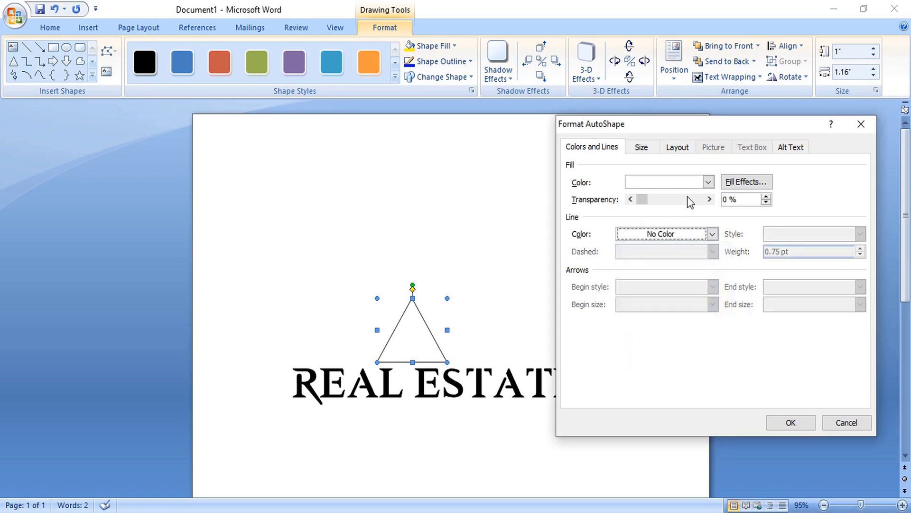
click(677, 182)
click(722, 253)
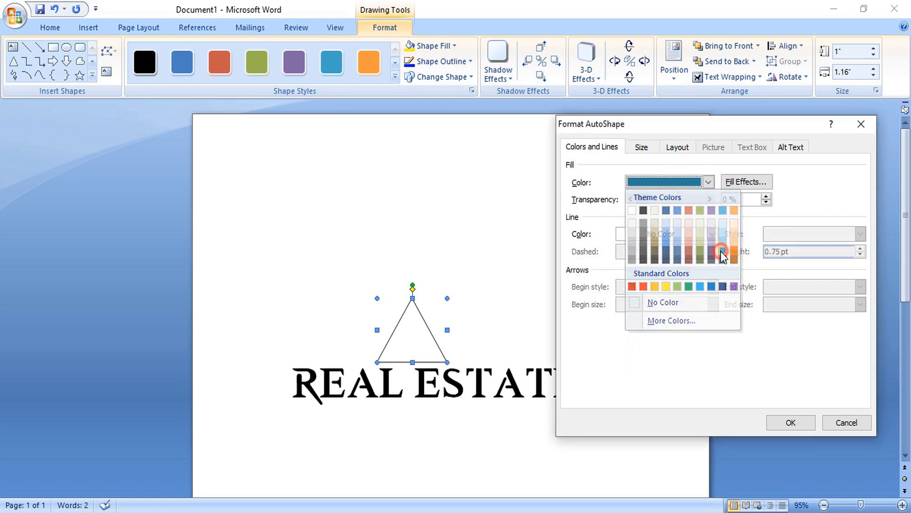
click(780, 422)
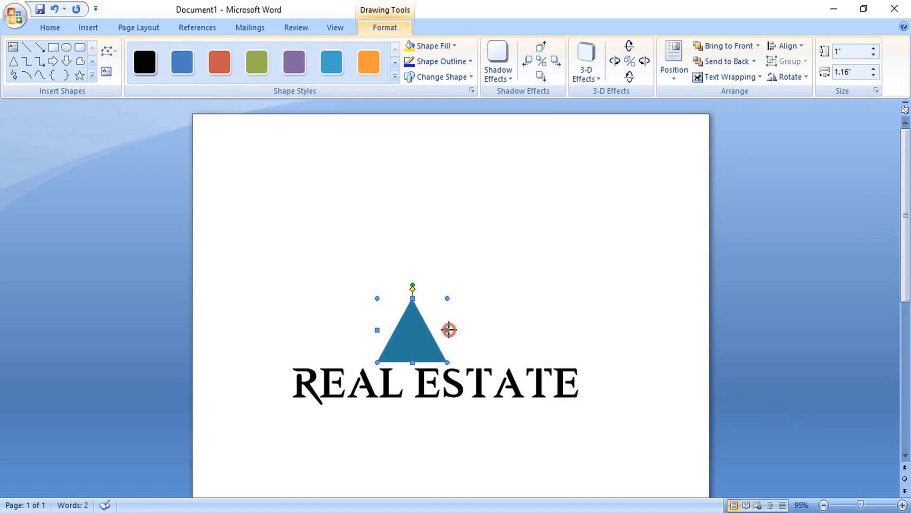
Stretch the triangle to roughly double its width and move it up and left over the word REAL
drag(448, 329, 534, 331)
drag(465, 348, 401, 321)
Duplicate the REAL ESTATE text box above the triangle and replace the copy's text with EDGE
ctrl+click(467, 354)
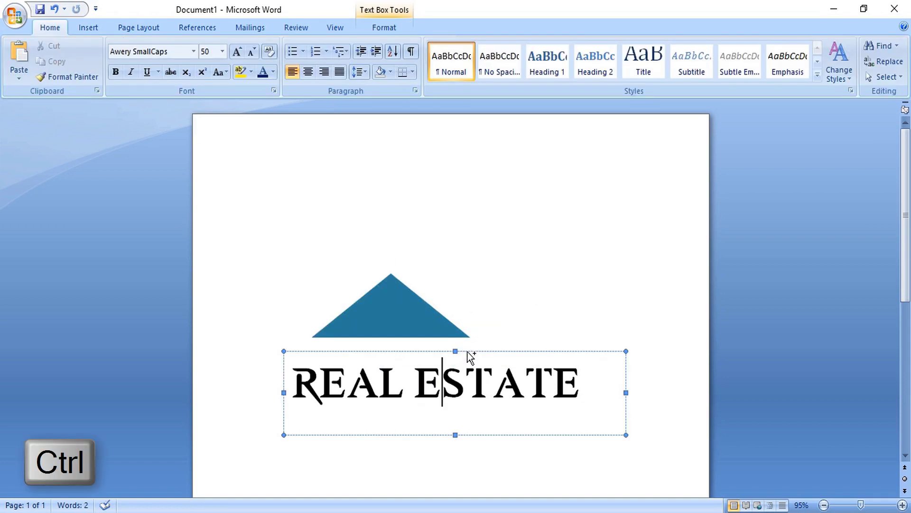
drag(468, 352, 482, 186)
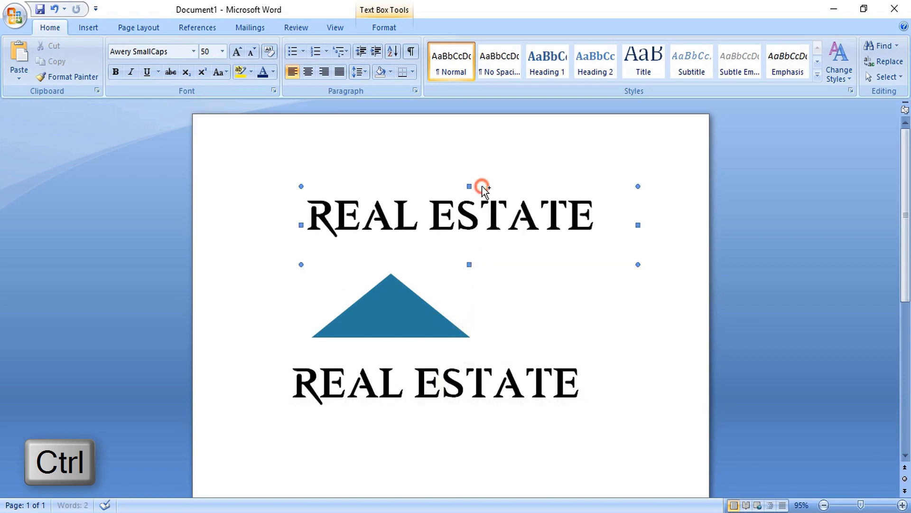
double_click(441, 224)
click(314, 215)
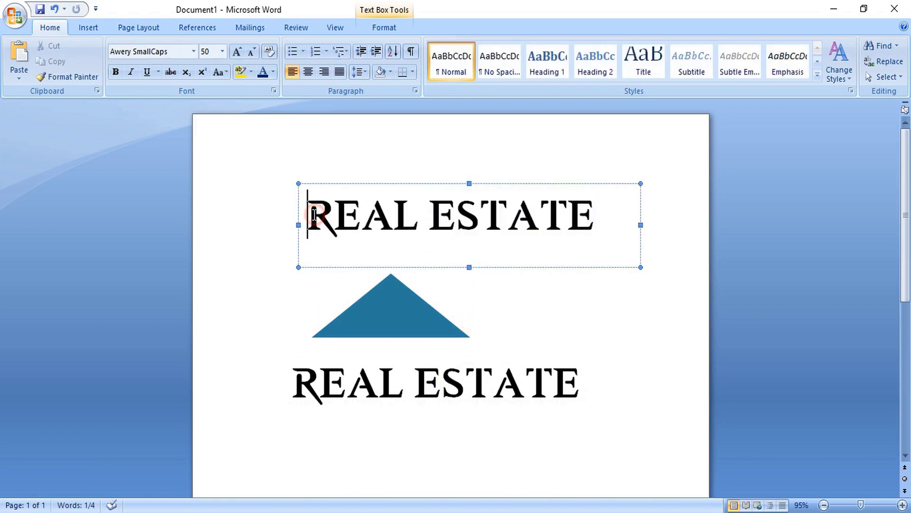
drag(314, 215, 593, 213)
text(EDGE)
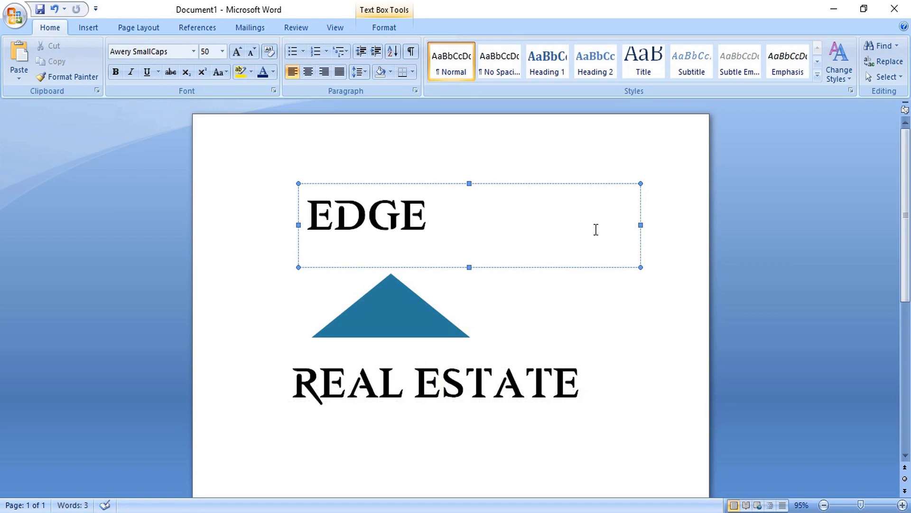
Narrow the EDGE text box from its right edge to fit the word
click(547, 313)
click(386, 216)
drag(641, 224, 452, 226)
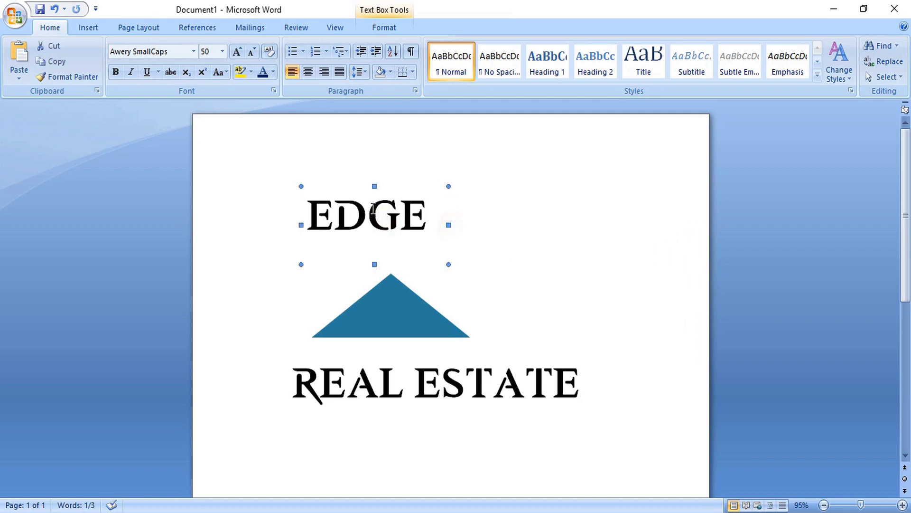
Duplicate the EDGE text box to the right of the triangle and replace the copy's text with SERVICES
drag(382, 187, 605, 240)
click(576, 265)
double_click(575, 265)
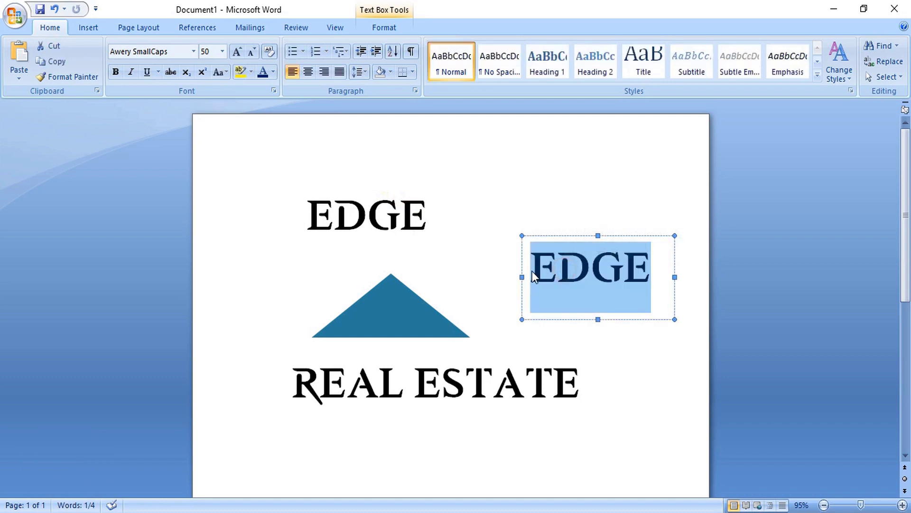
text(SERVICES)
Set the SERVICES text's font size to 20
key(ctrl+a)
click(213, 50)
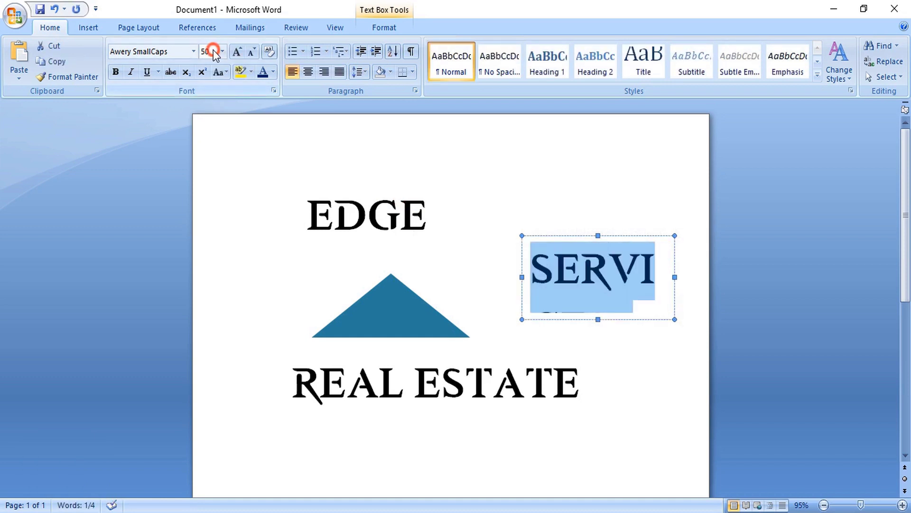
text(20)
key(Return)
Shrink the SERVICES text box around its word and place it beneath the right end of REAL ESTATE
click(545, 276)
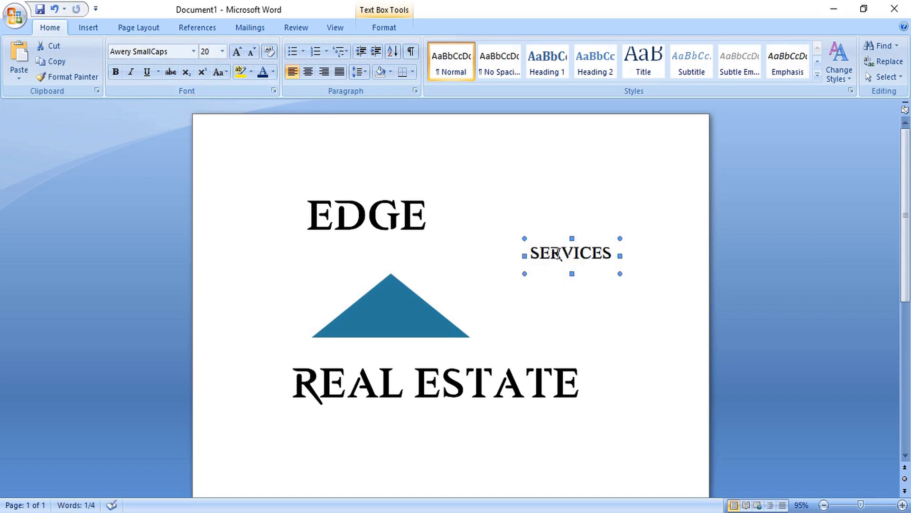
click(547, 251)
drag(555, 239, 525, 402)
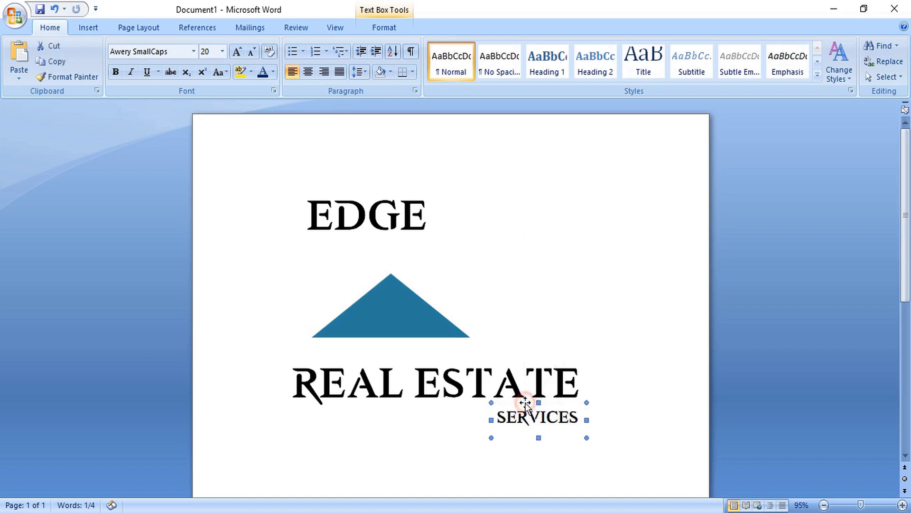
Reduce the EDGE text to size 25, tighten its box and place it between the triangle and REAL ESTATE
click(361, 204)
drag(375, 205, 384, 205)
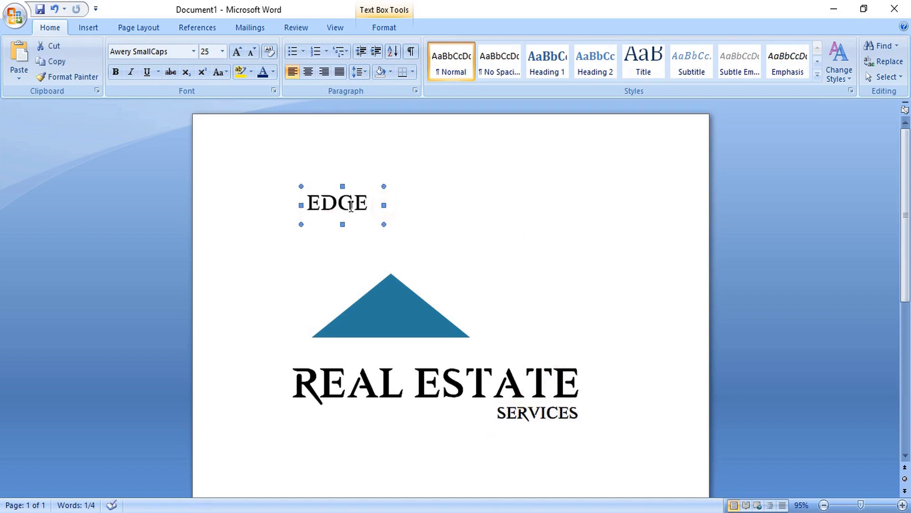
click(351, 206)
click(421, 317)
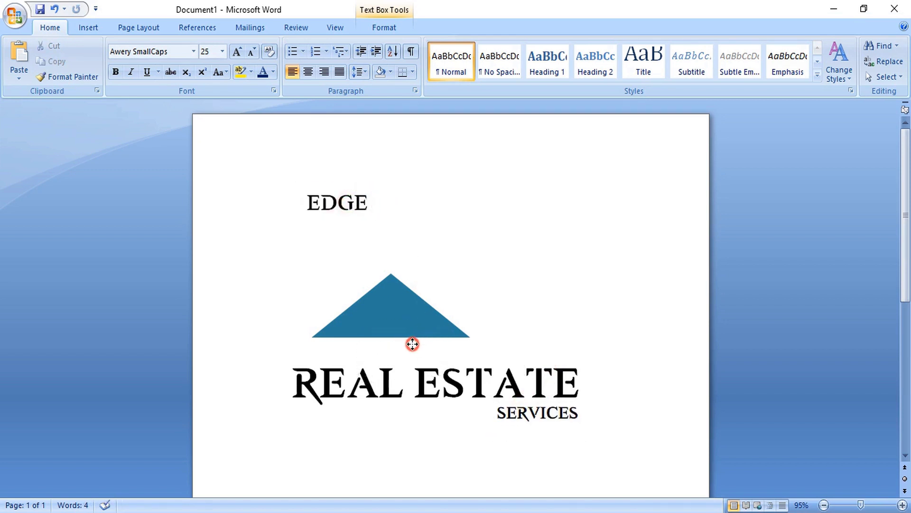
drag(412, 344, 409, 339)
click(522, 294)
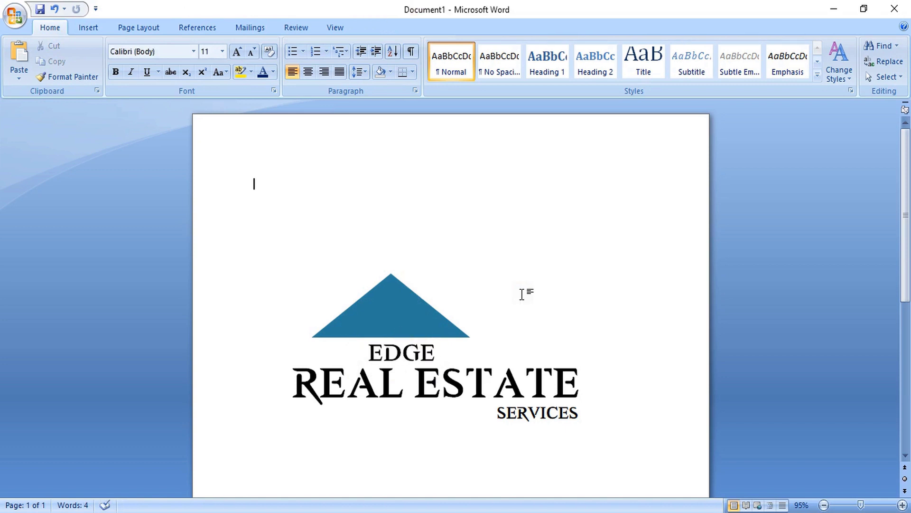
Enlarge the blue triangle and shift it slightly right above the EDGE text
click(400, 335)
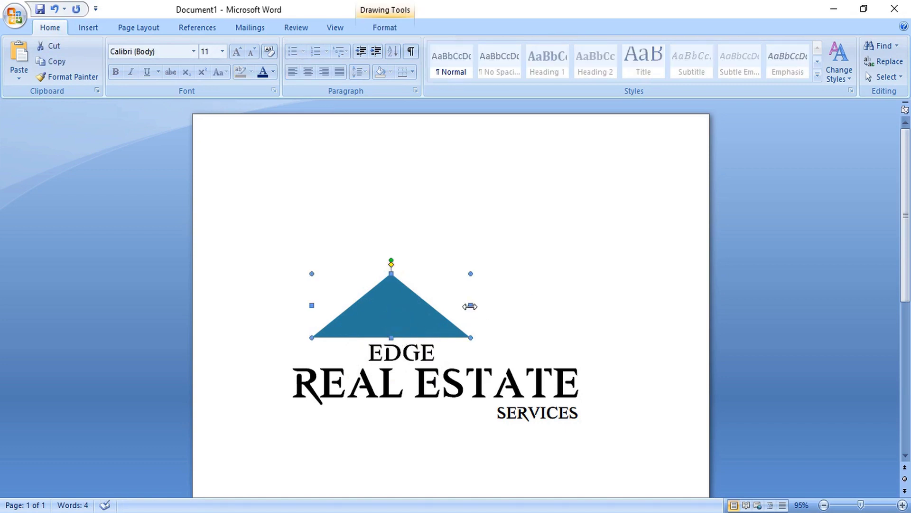
drag(470, 306, 505, 316)
click(509, 315)
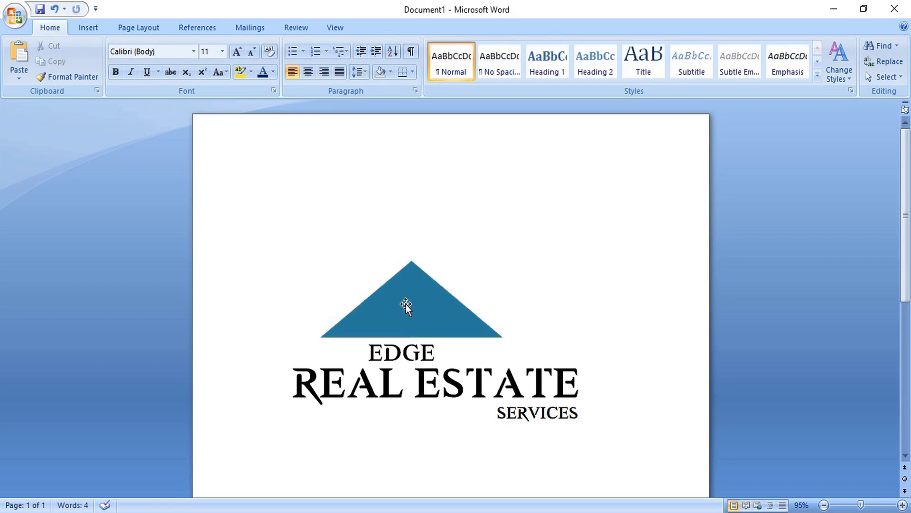
Duplicate the triangle slightly lower and fill the copy with white to form a roof outline
ctrl+click(406, 304)
drag(414, 298, 416, 318)
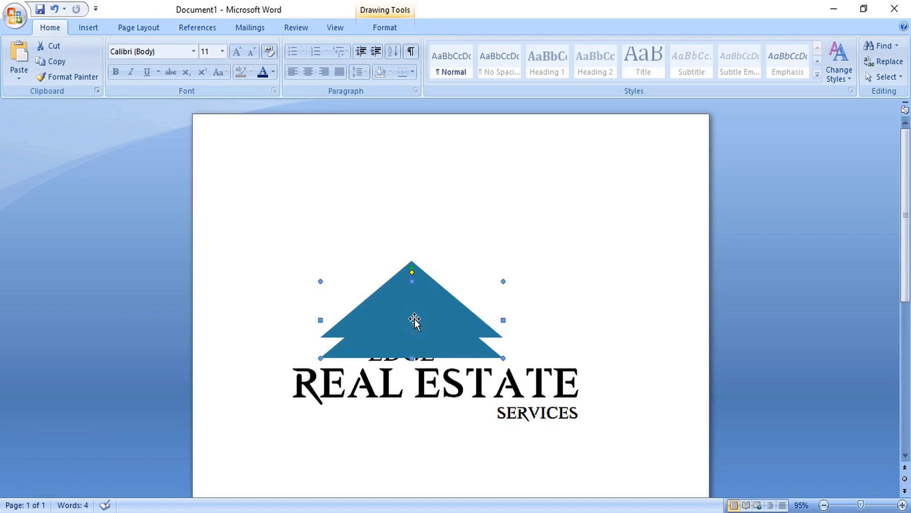
right_click(415, 319)
click(470, 455)
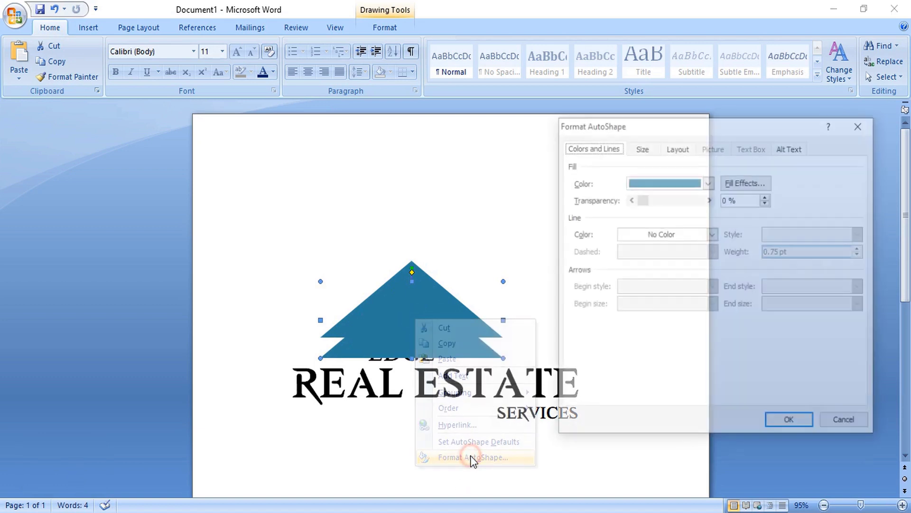
click(679, 183)
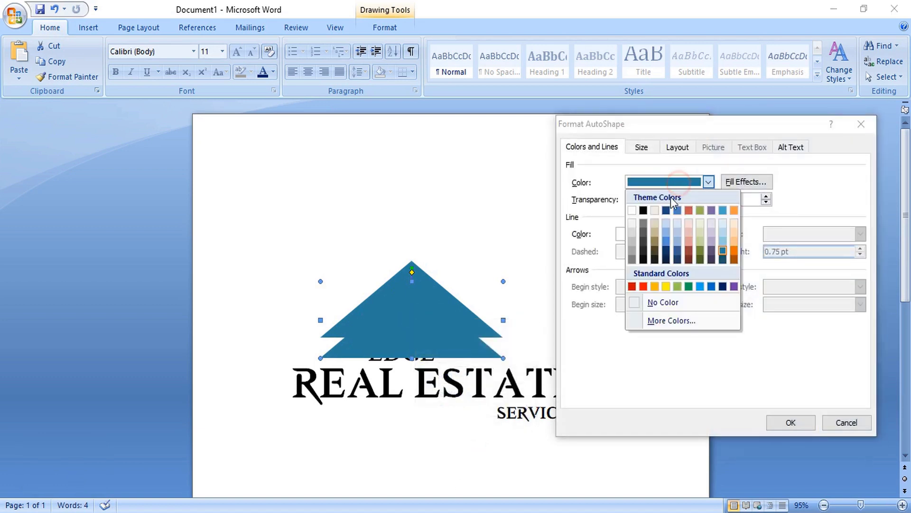
click(631, 210)
click(790, 422)
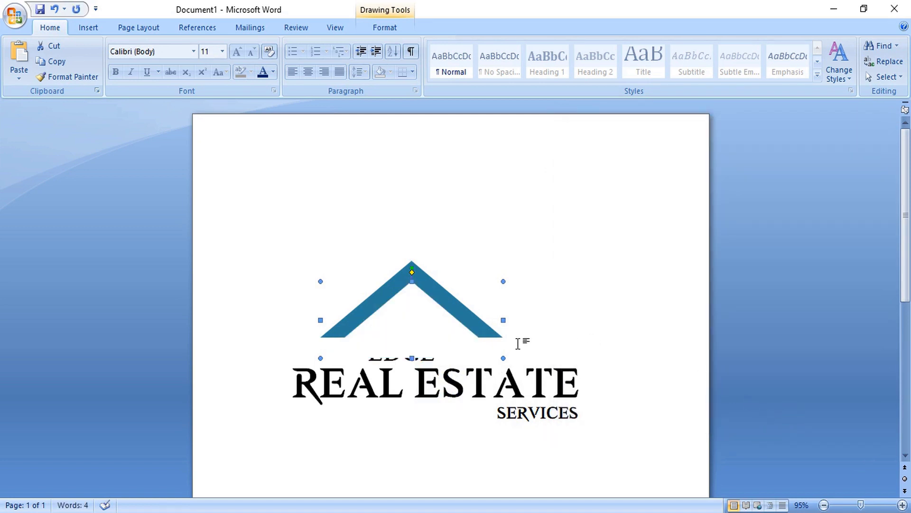
Shift the white triangle slightly left and up and widen it a little to make the roof's left arm thinner than its right arm
key(Left)
key(Left)
key(Left)
key(Left)
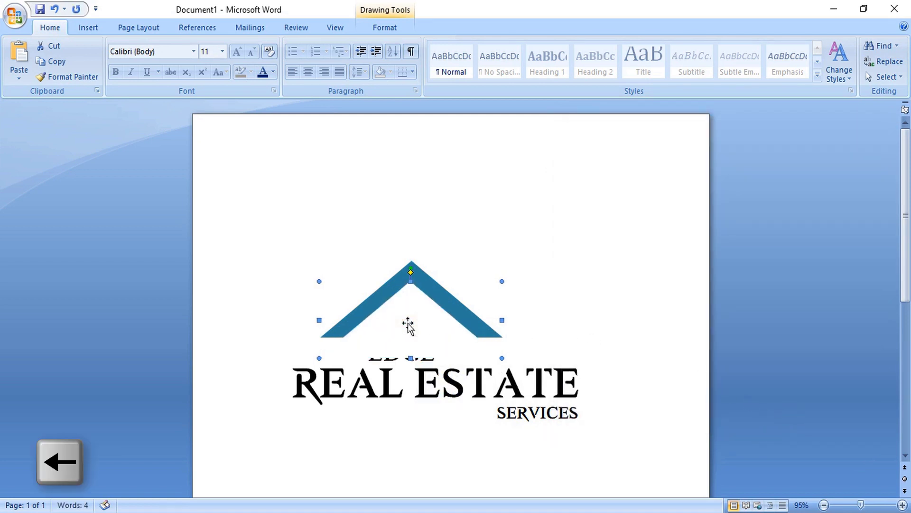
key(Left)
key(Left)
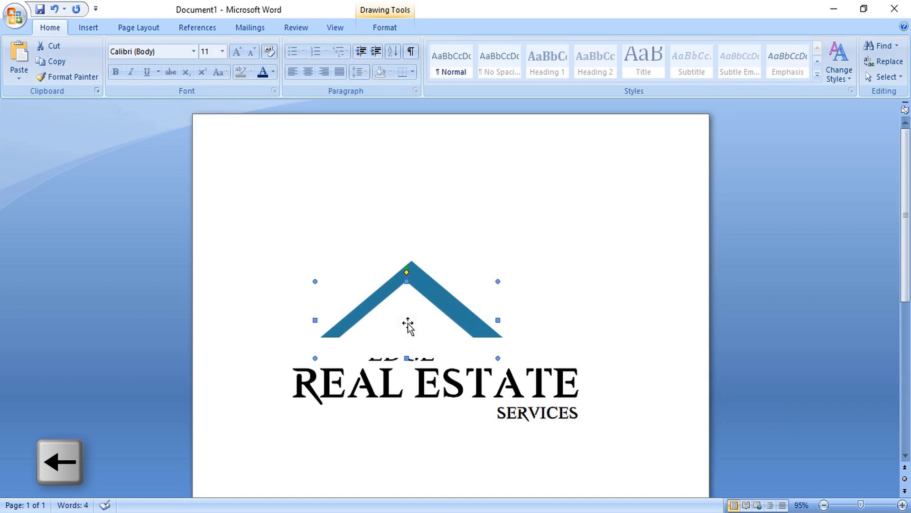
key(Left)
key(Left)
key(Left)
key(Left)
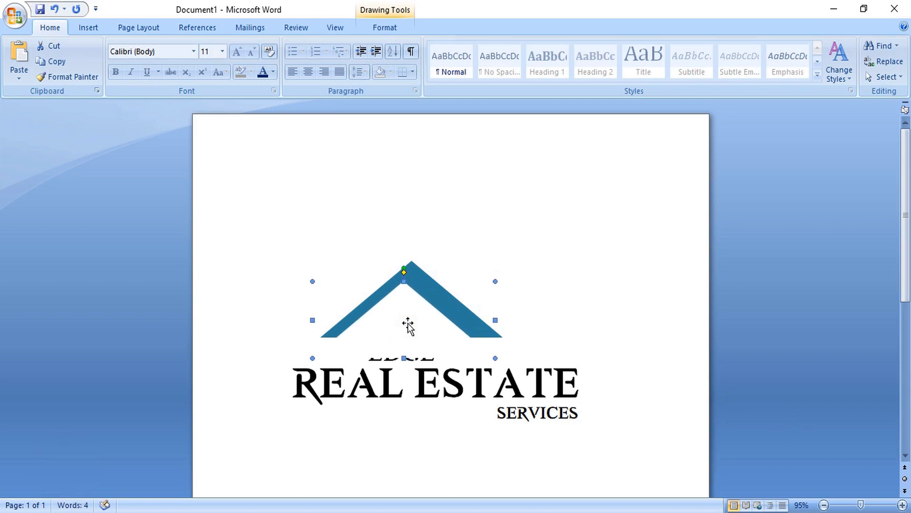
key(Right)
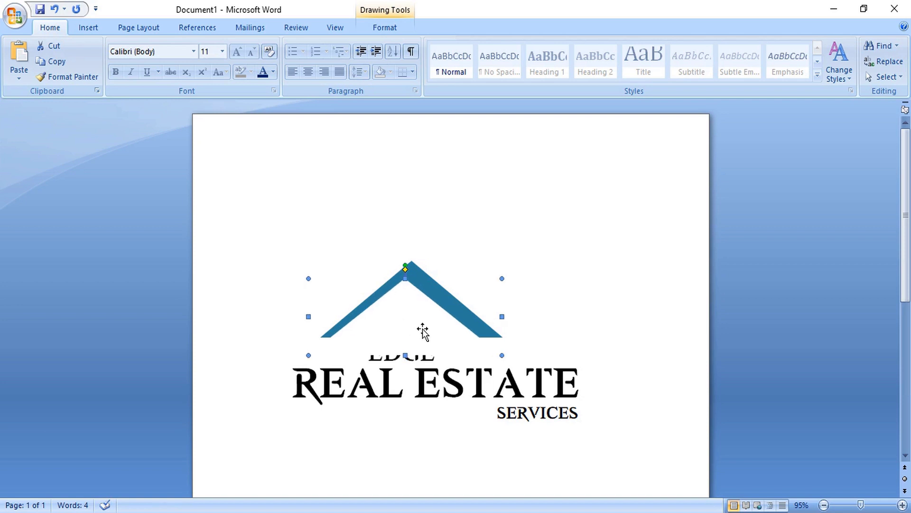
click(551, 263)
Draw a straight line parallel to the roof's right slope, about 1.21" high and 1.66" wide
click(88, 28)
click(202, 59)
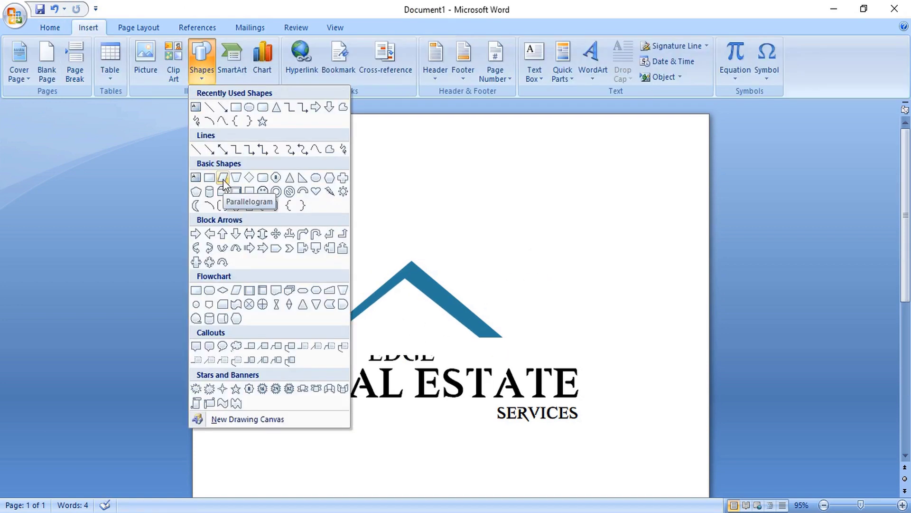
click(210, 108)
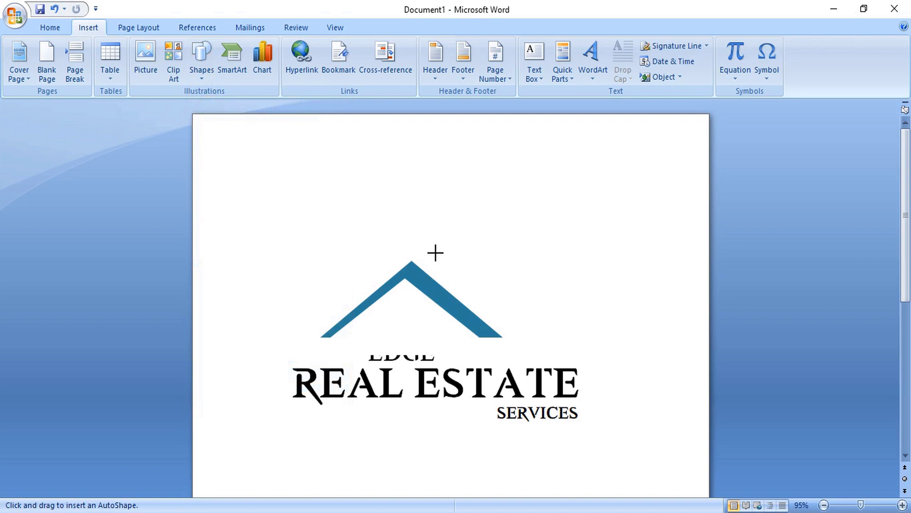
drag(435, 253, 537, 330)
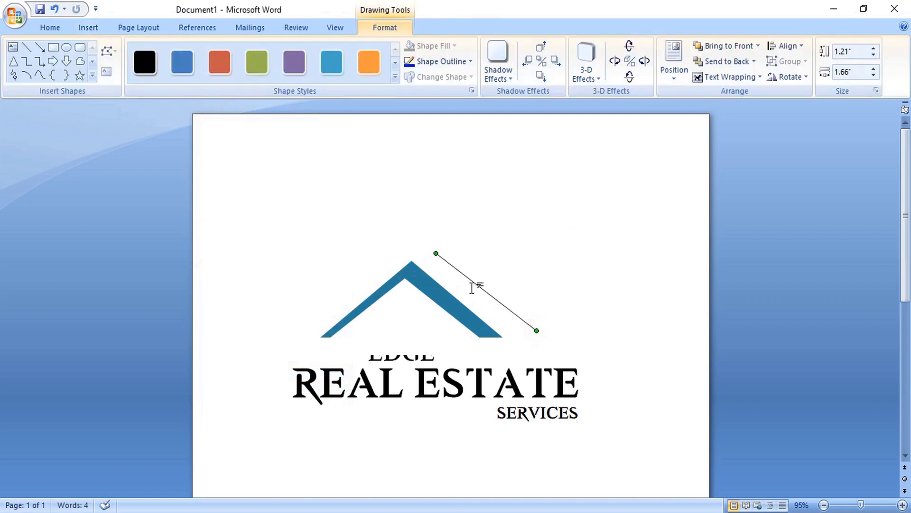
Set the straight line's weight to 20 pt
right_click(481, 287)
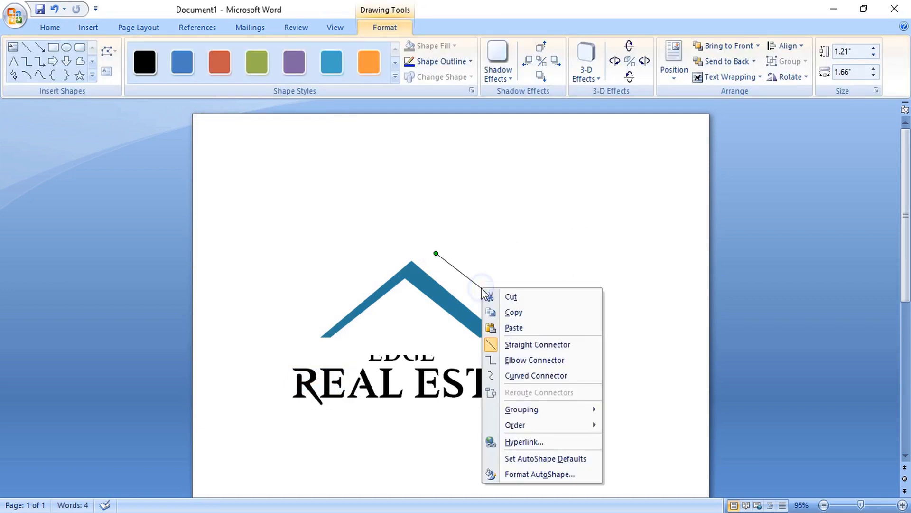
click(544, 472)
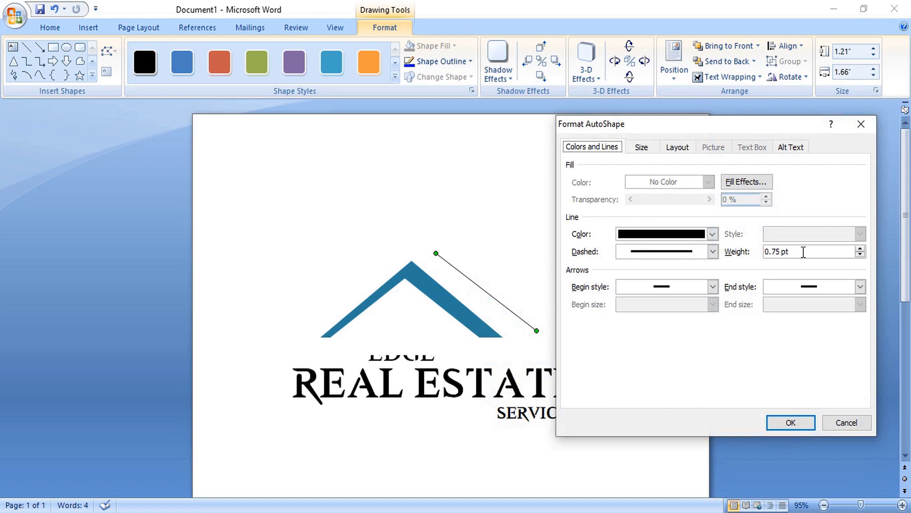
drag(804, 252, 763, 252)
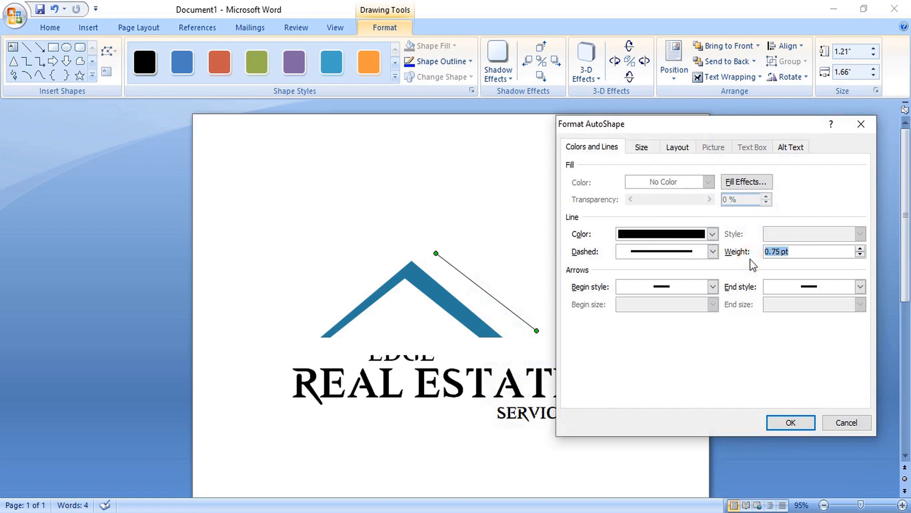
text(10)
click(791, 422)
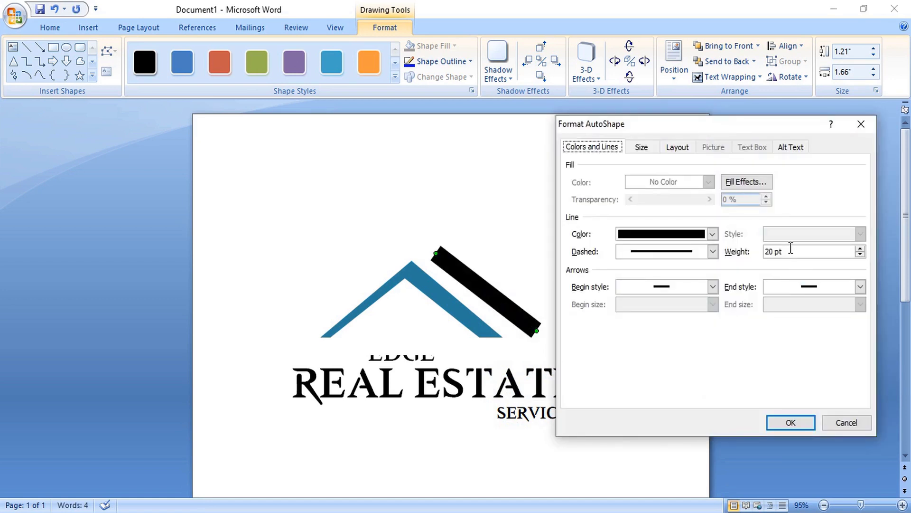
Set the line's weight to 17 pt and move it slightly closer to the roof's right slope
drag(791, 251, 760, 252)
text(17)
key(Return)
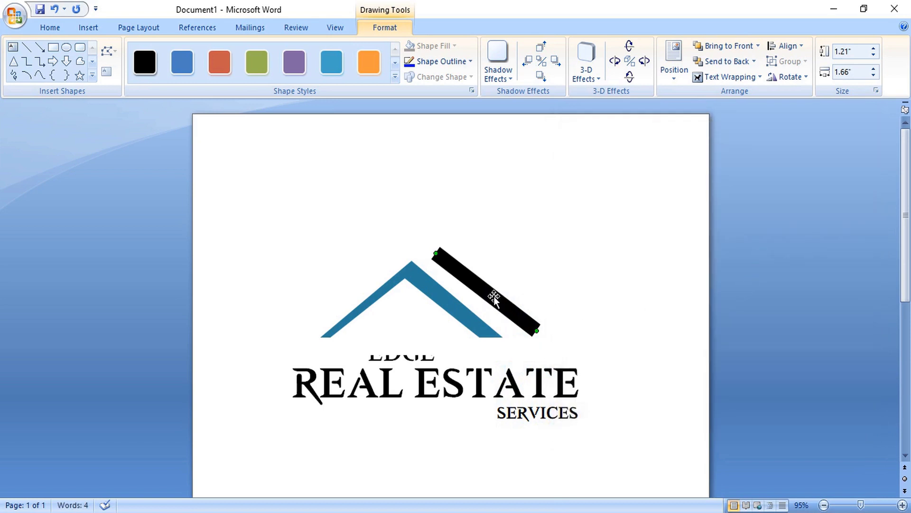
drag(494, 296, 491, 301)
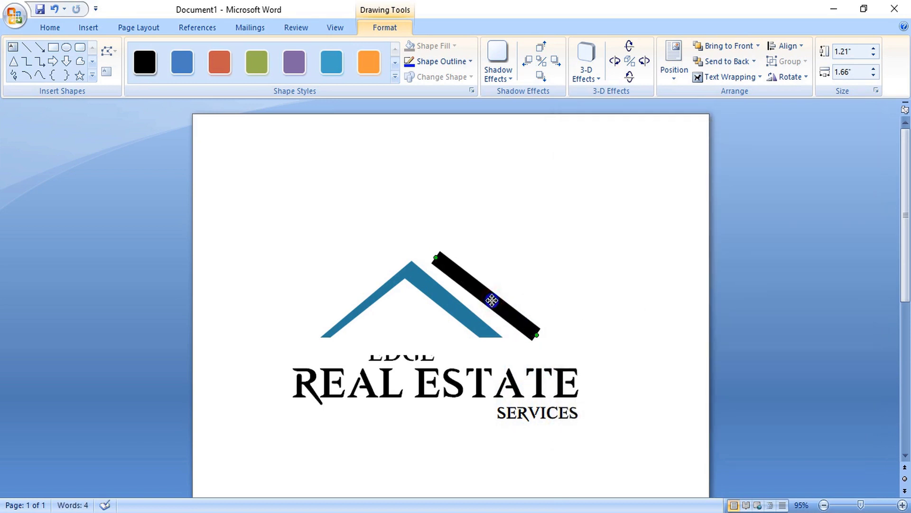
Color the black line the same dark aqua blue as the roof and place a thinner parallel copy to its right
right_click(491, 300)
click(548, 487)
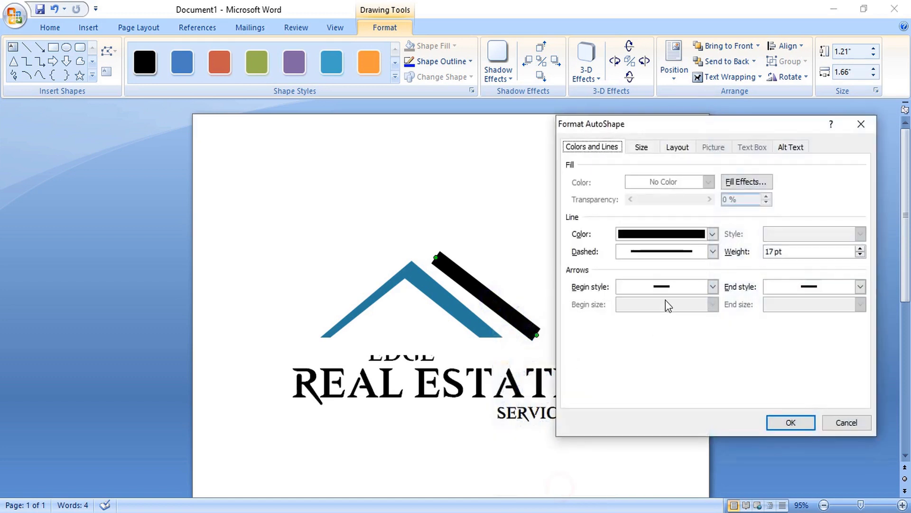
click(693, 235)
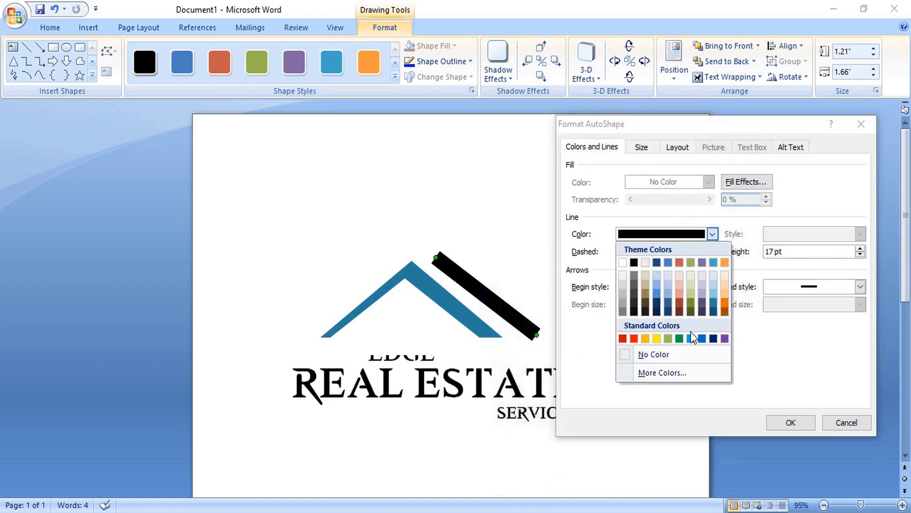
click(713, 311)
click(785, 422)
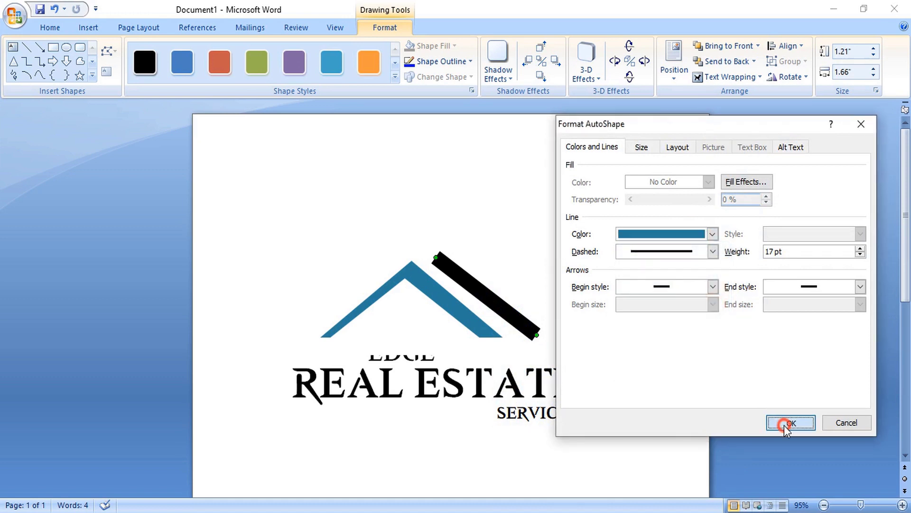
click(570, 359)
drag(489, 298, 546, 314)
Draw a rectangle about 0.32" high and 0.72" wide over the upper end of the middle blue line
scroll(545, 314, up, 5)
click(88, 27)
click(202, 59)
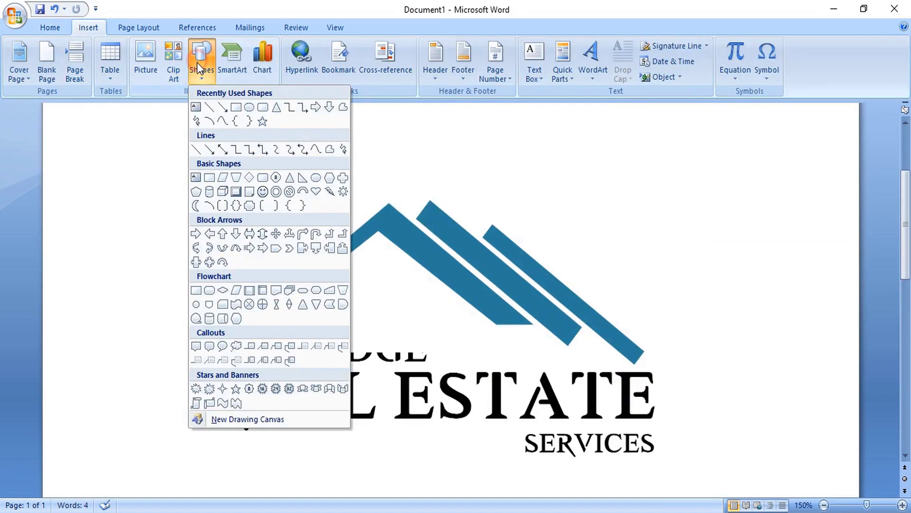
click(236, 109)
mouse_move(414, 199)
mouse_down()
mouse_move(484, 239)
mouse_move(481, 231)
mouse_up()
Set the rectangle's line color to No Color so that it masks the line's upper end
right_click(464, 217)
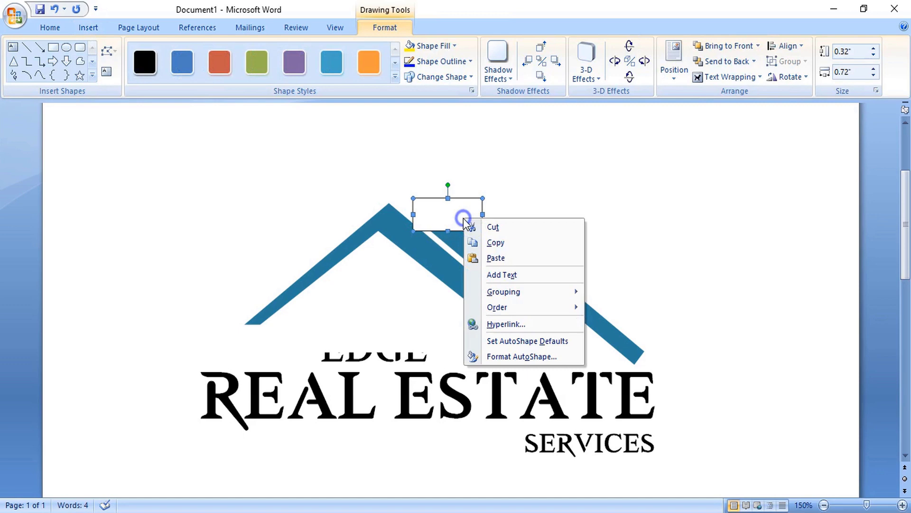
click(522, 356)
click(662, 233)
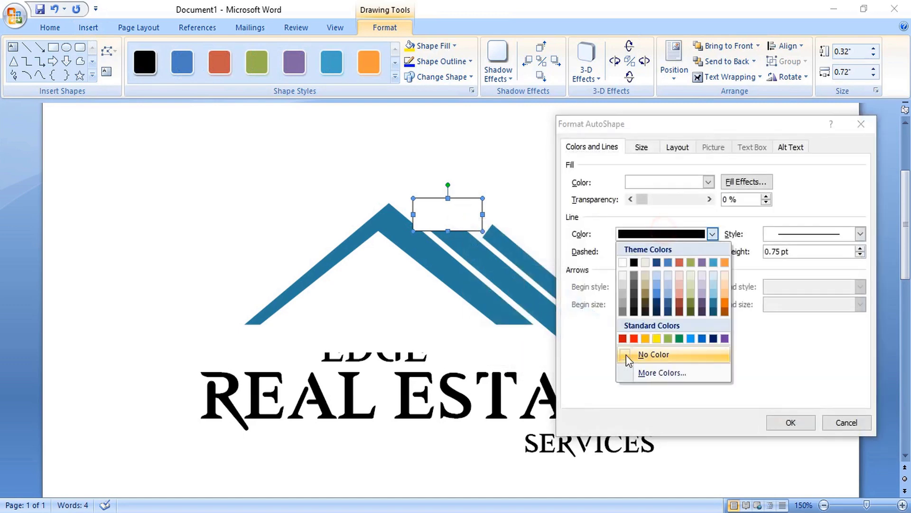
click(626, 359)
click(790, 423)
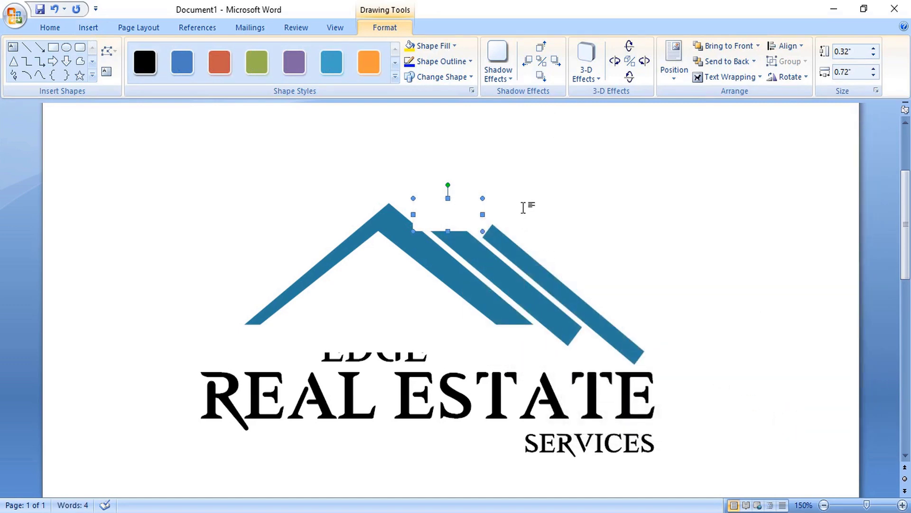
click(523, 197)
Duplicate the white rectangle over the upper end of the outermost blue line and widen the copy slightly
scroll(523, 197, down, 2)
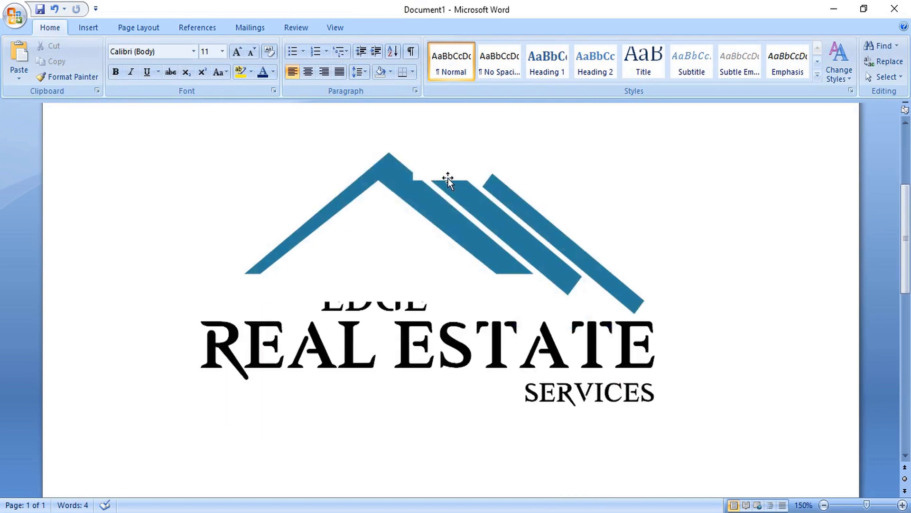
ctrl+click(446, 173)
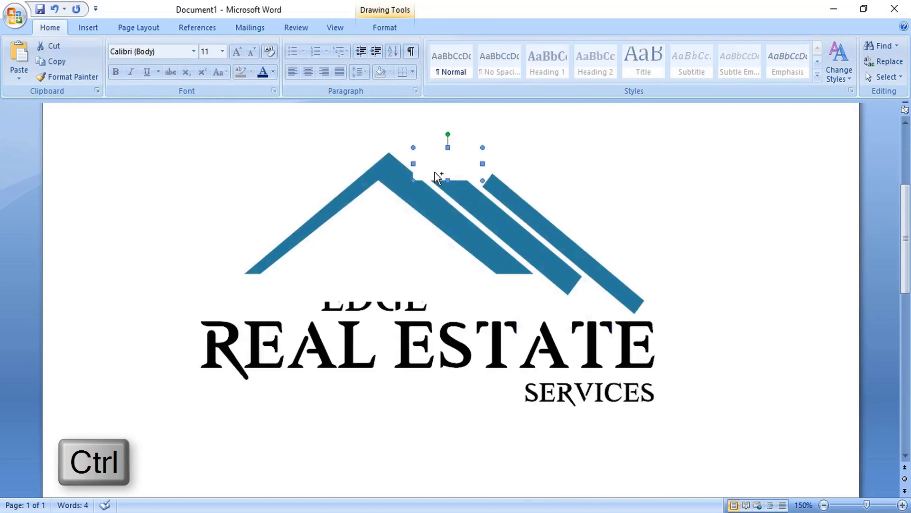
drag(438, 177, 472, 195)
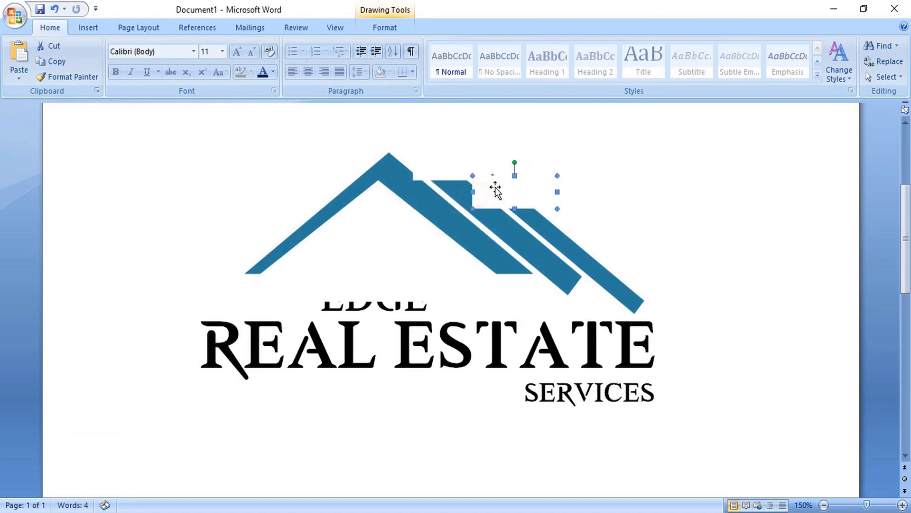
Copy the white rectangle below the roof and stretch it across the logo's width to trim the blue lines level with the roof's base
drag(514, 175, 505, 297)
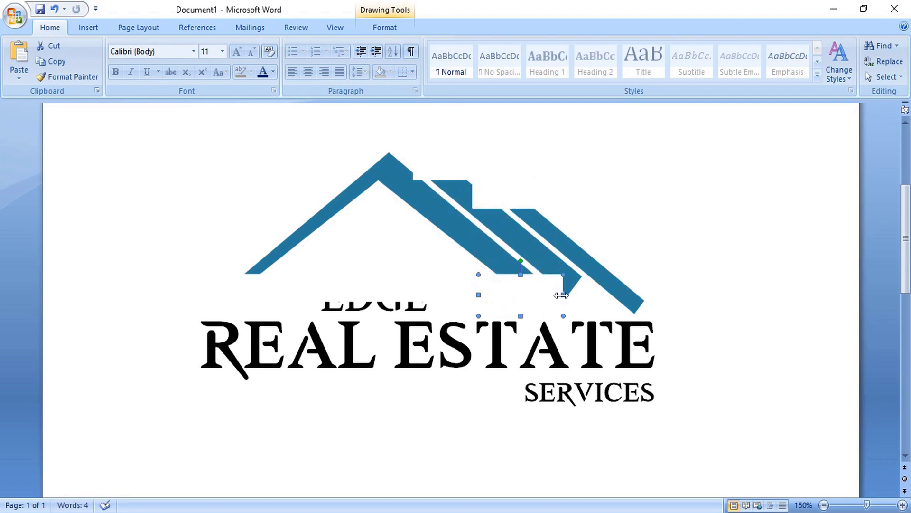
drag(564, 295, 696, 301)
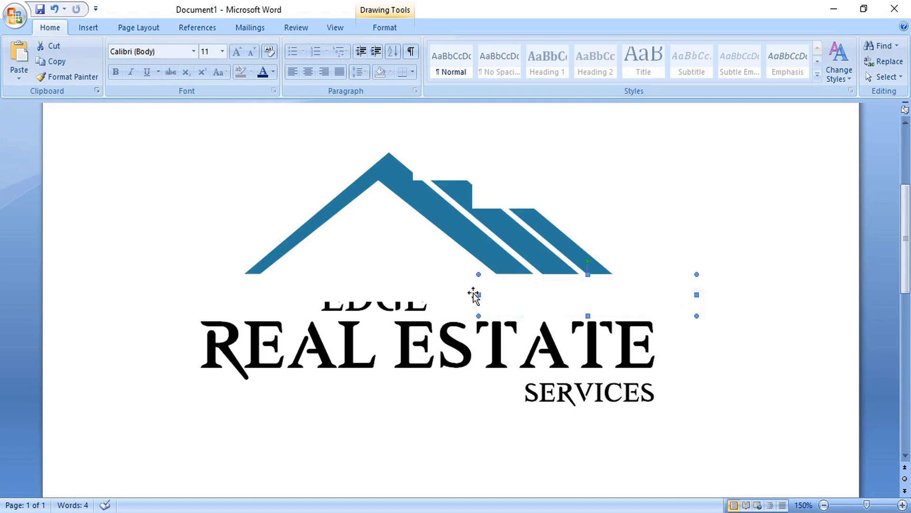
drag(478, 294, 224, 298)
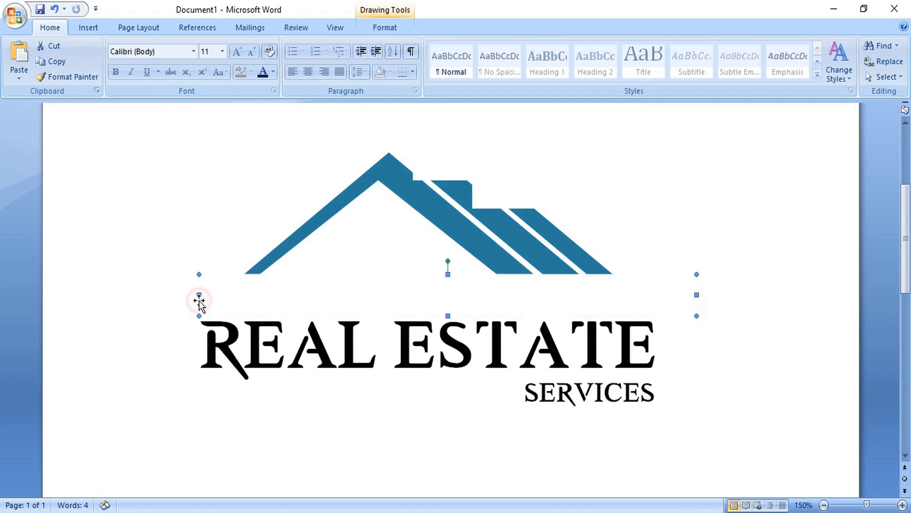
click(549, 155)
Send the middle blue roof line together with the white rectangle masking its upper end to the back
scroll(545, 175, up, 2)
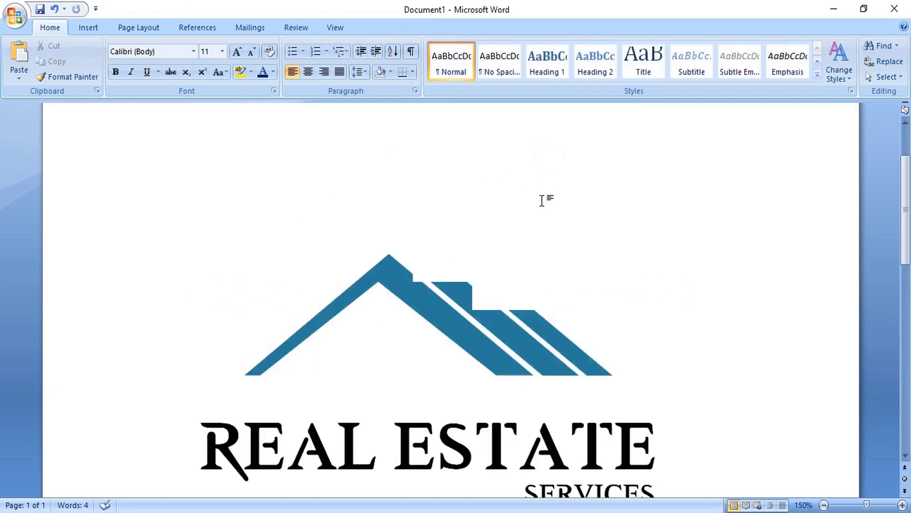
scroll(532, 214, down, 1)
click(494, 246)
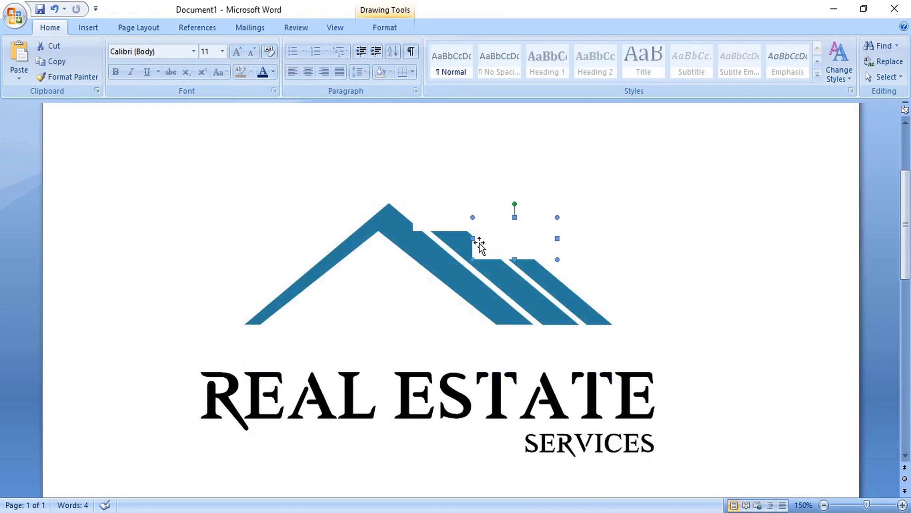
click(423, 227)
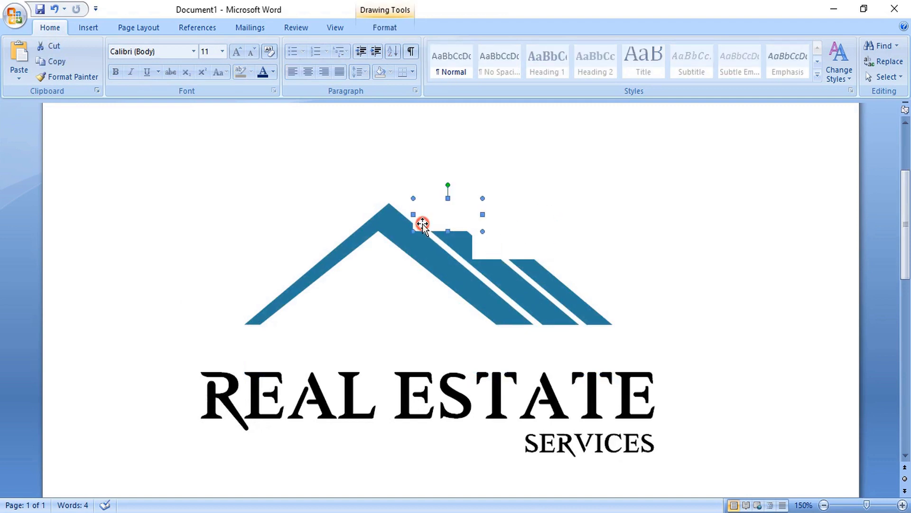
right_click(495, 278)
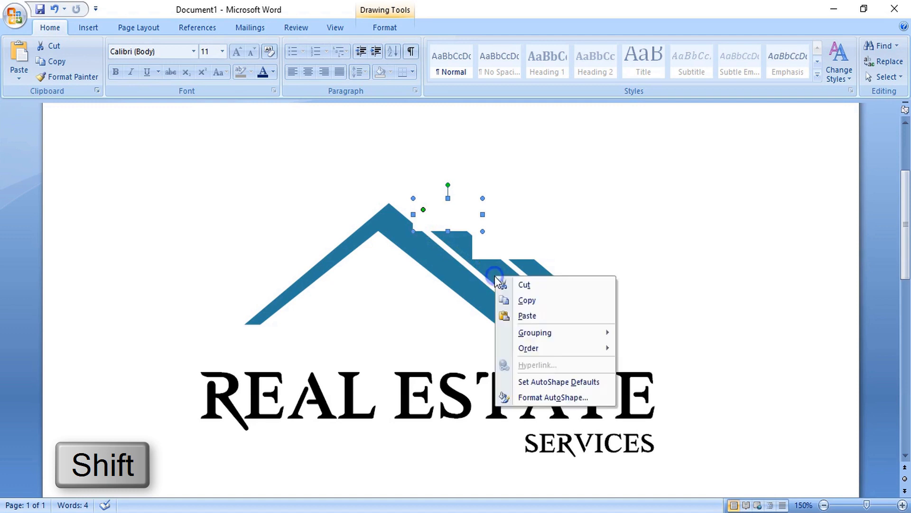
mouse_move(529, 348)
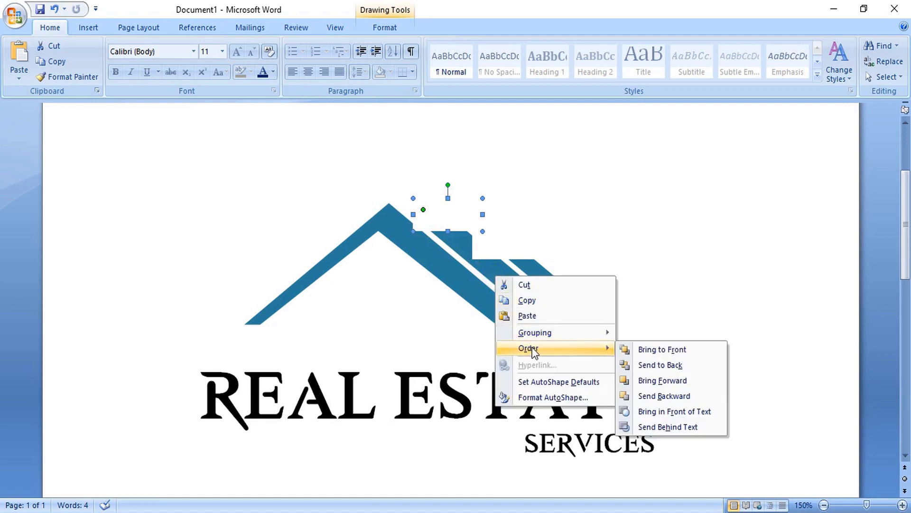
click(661, 365)
Send the outermost blue roof line together with the white rectangle over its upper end to the back
click(493, 253)
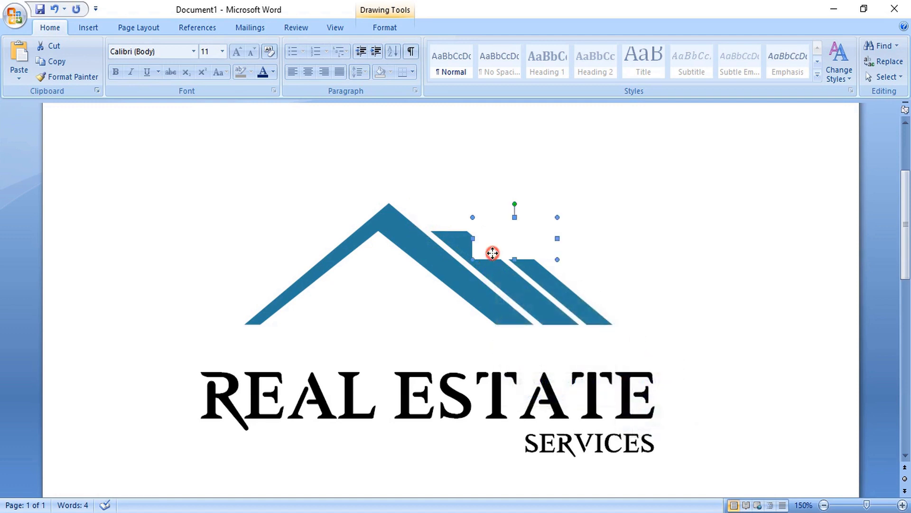
right_click(543, 280)
mouse_move(588, 349)
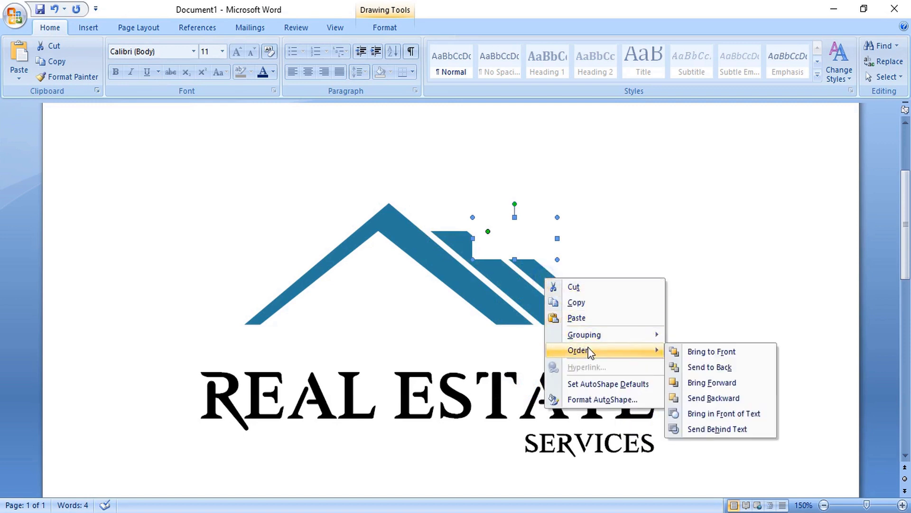
click(715, 367)
click(653, 247)
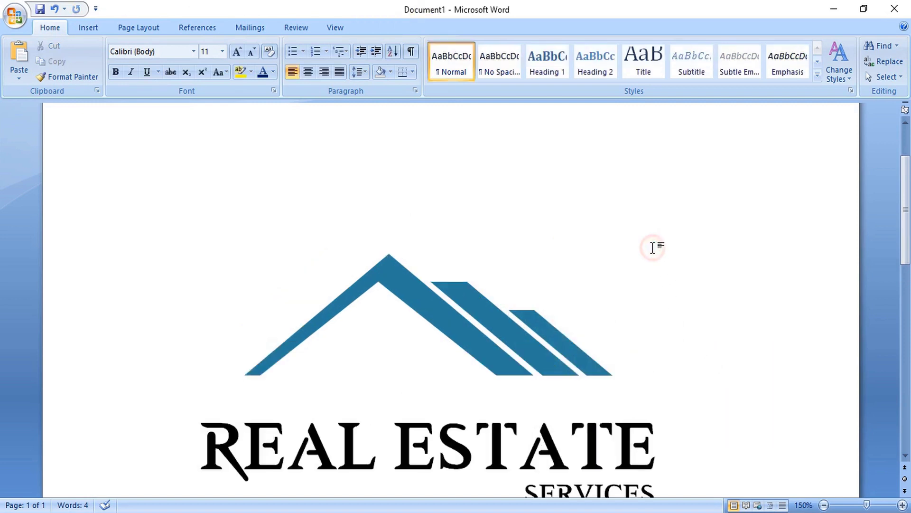
Narrow the wide white rectangle below the roof to uncover the hidden EDGE text box, and bring that text box to the front
scroll(609, 241, down, 1)
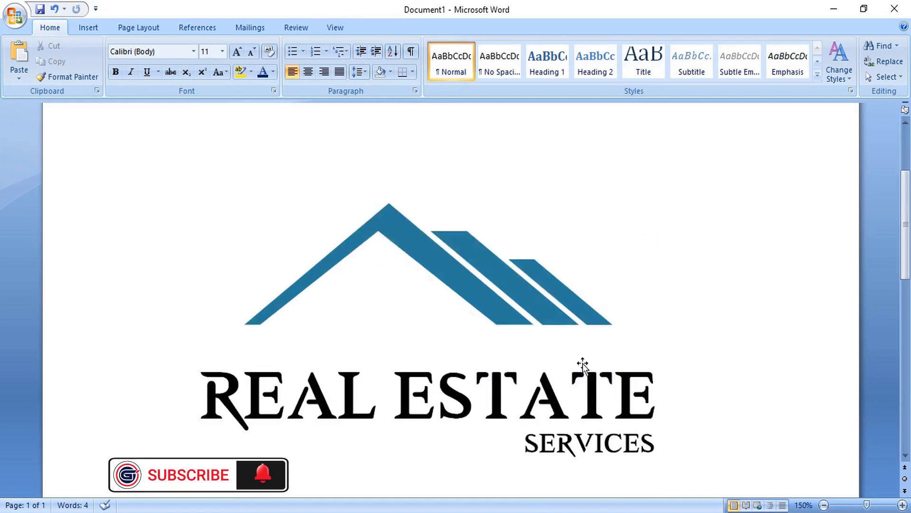
click(361, 345)
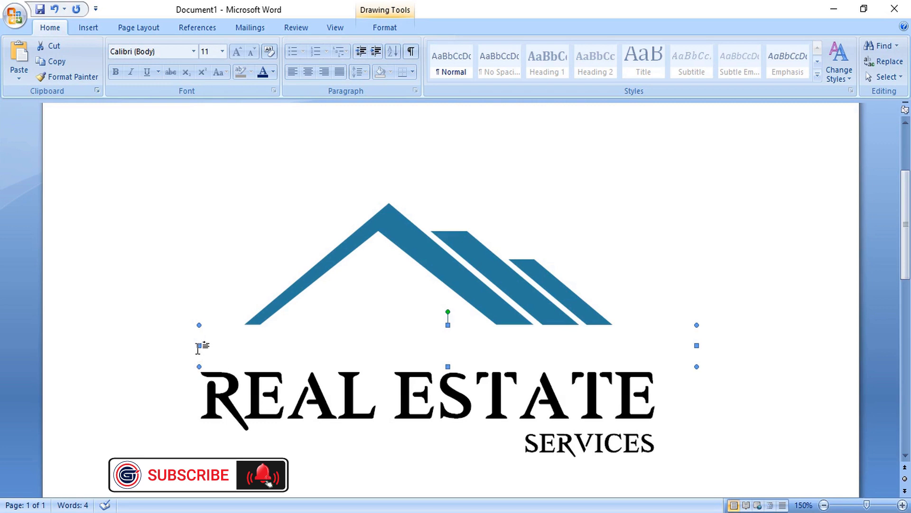
drag(198, 346, 406, 345)
click(338, 361)
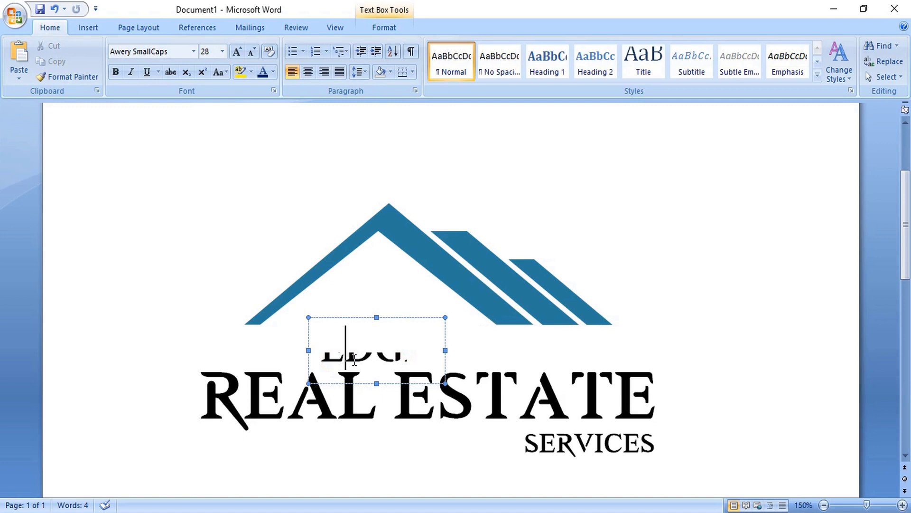
right_click(358, 383)
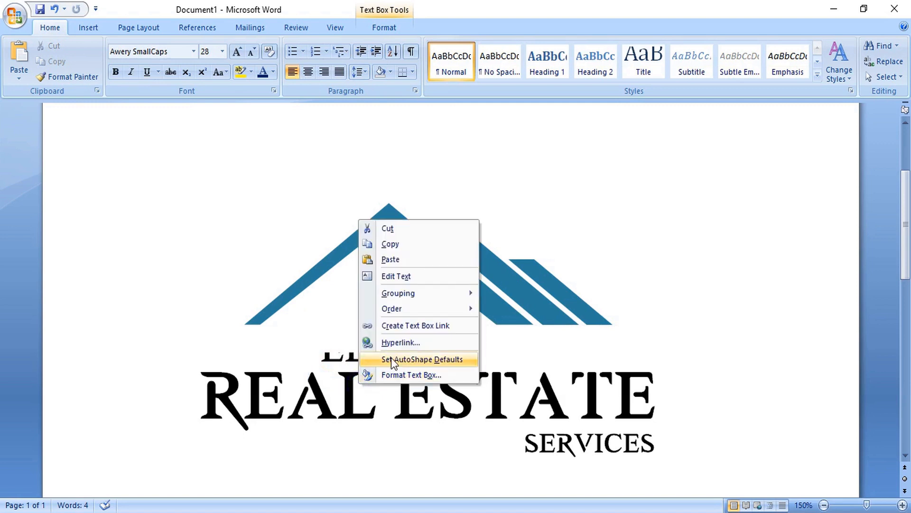
mouse_move(429, 306)
click(517, 308)
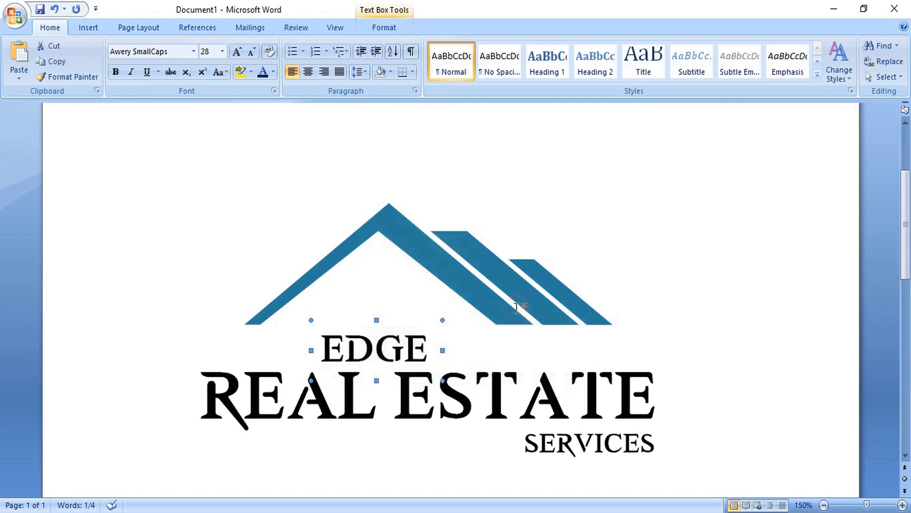
Stretch the white rectangle back across the logo's full width and move the three text lines up closer to the roof
click(530, 341)
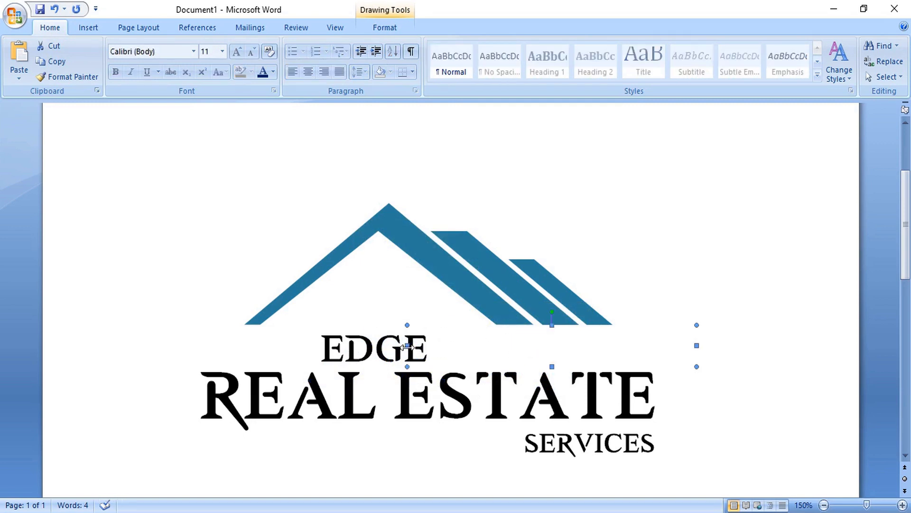
drag(408, 346, 191, 360)
click(380, 323)
Draw a closed straight-edged triangle about 0.52" high and 0.64" wide along the outer side of the left roof slope with the Curve tool
click(89, 28)
click(202, 60)
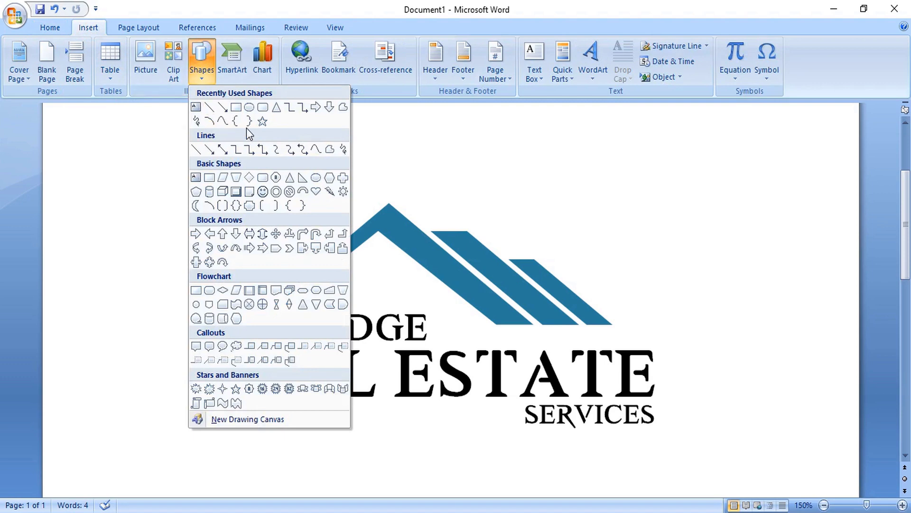
click(315, 151)
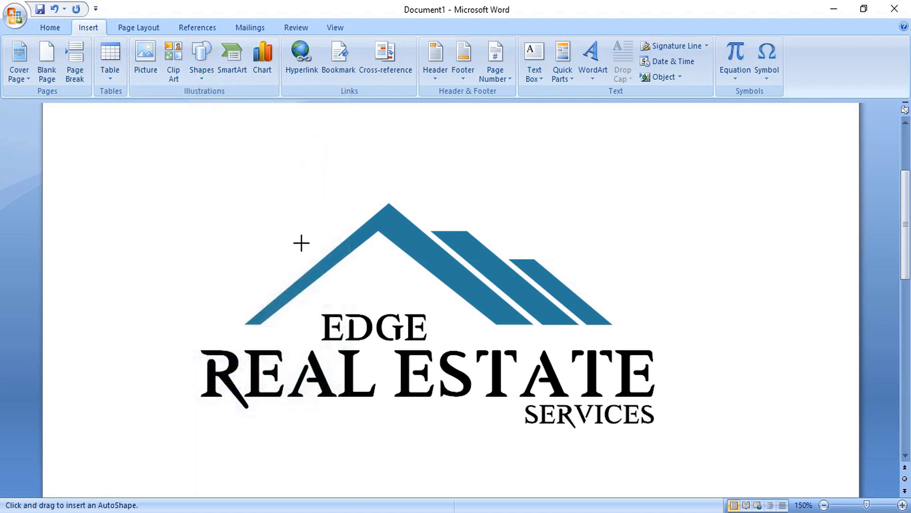
click(319, 259)
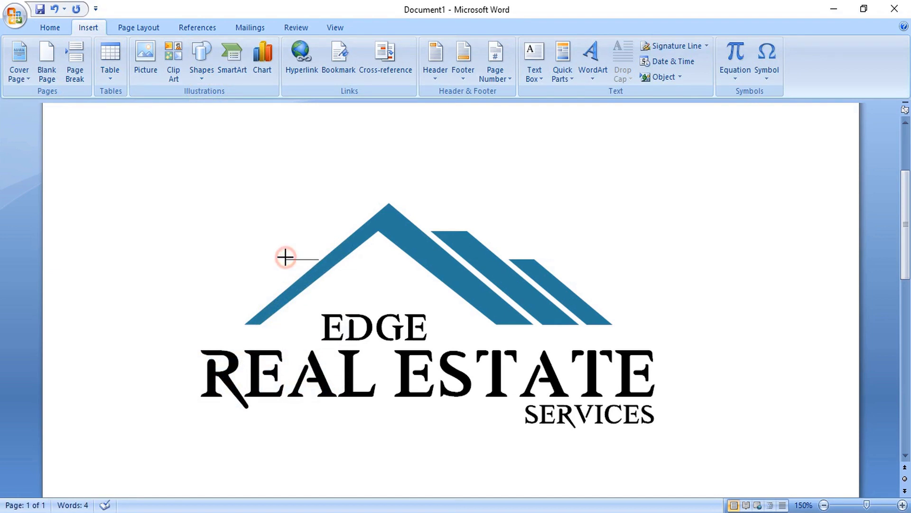
key(ctrl)
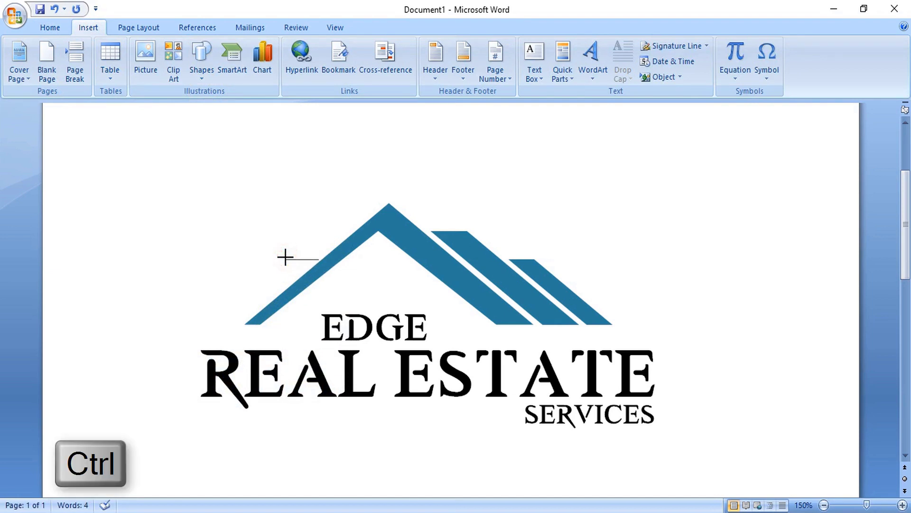
click(256, 311)
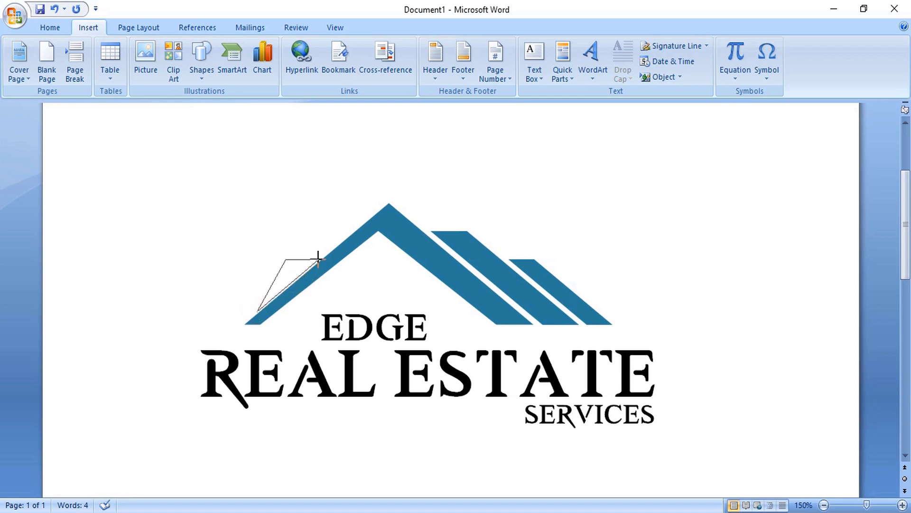
click(317, 259)
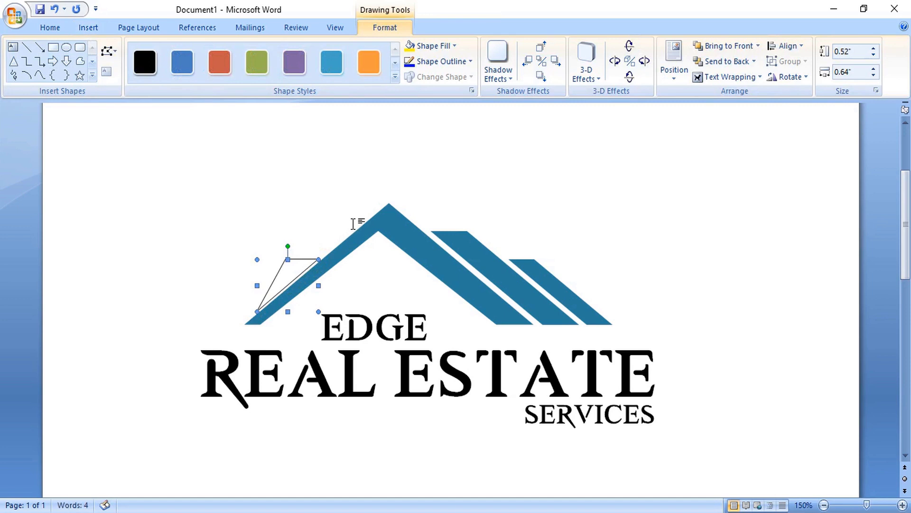
Set the triangle's line color to No Color and fill it with the same dark blue as the roof
right_click(294, 265)
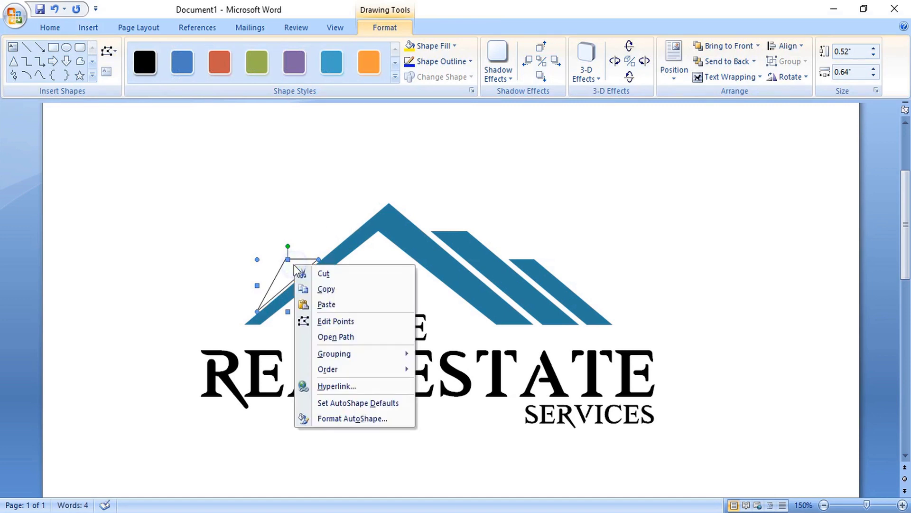
click(334, 417)
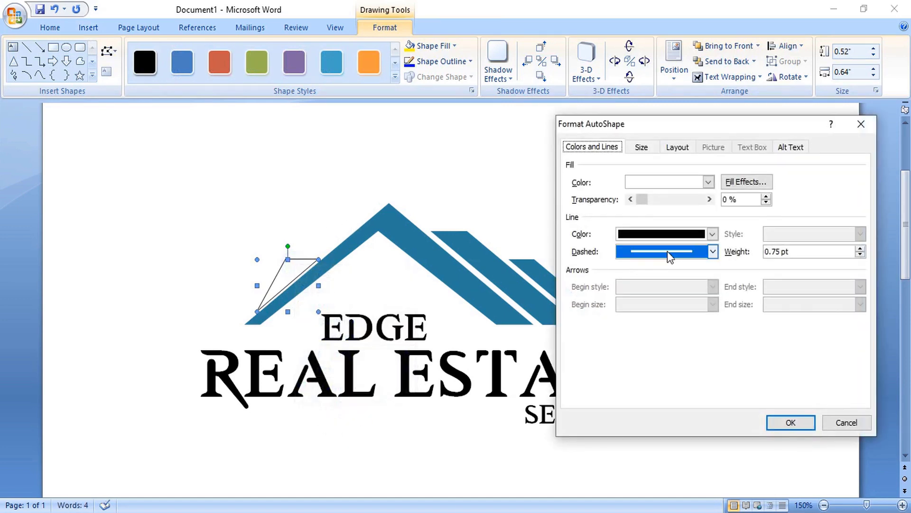
click(674, 234)
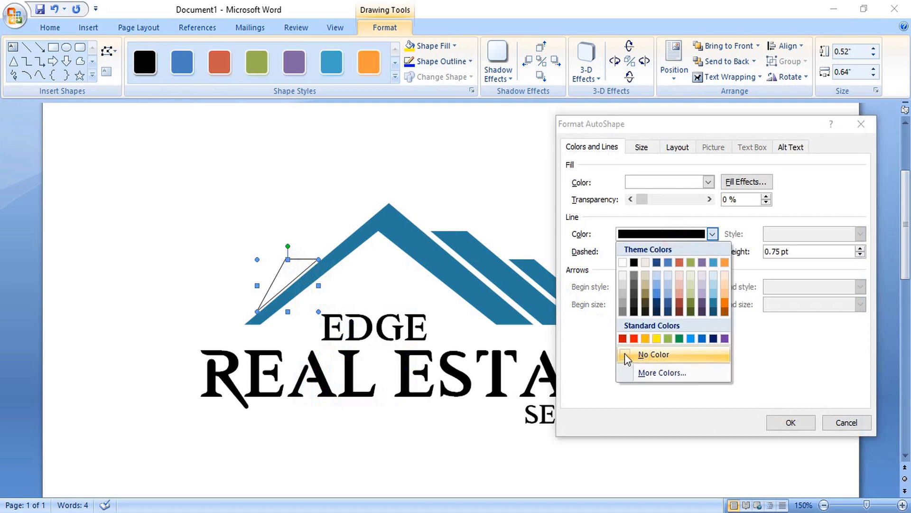
click(647, 354)
click(684, 182)
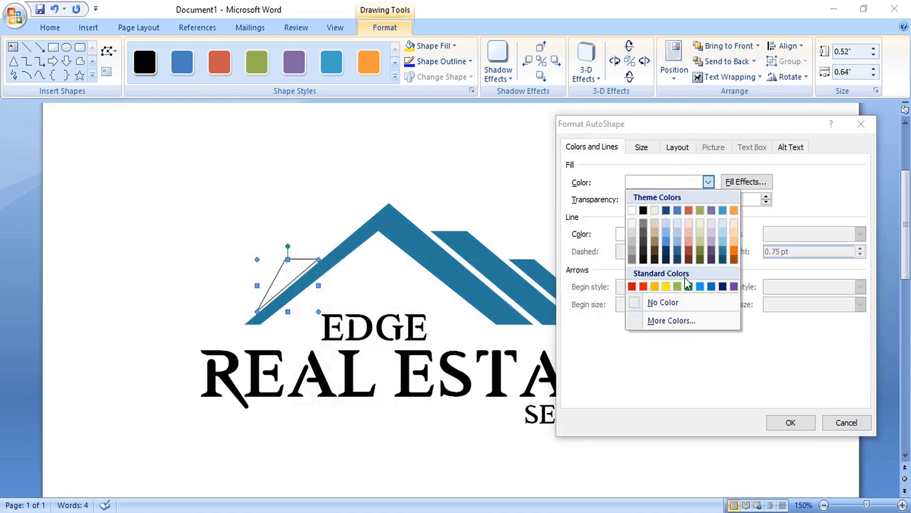
click(723, 259)
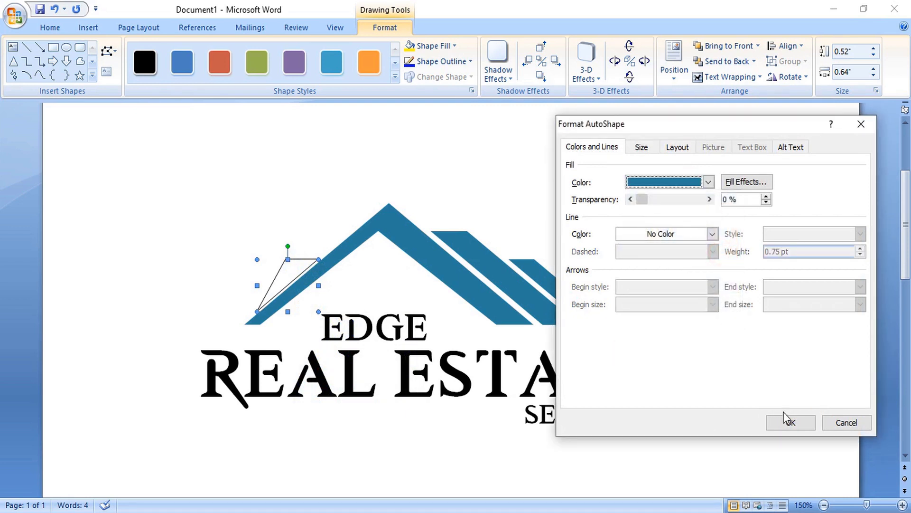
click(787, 421)
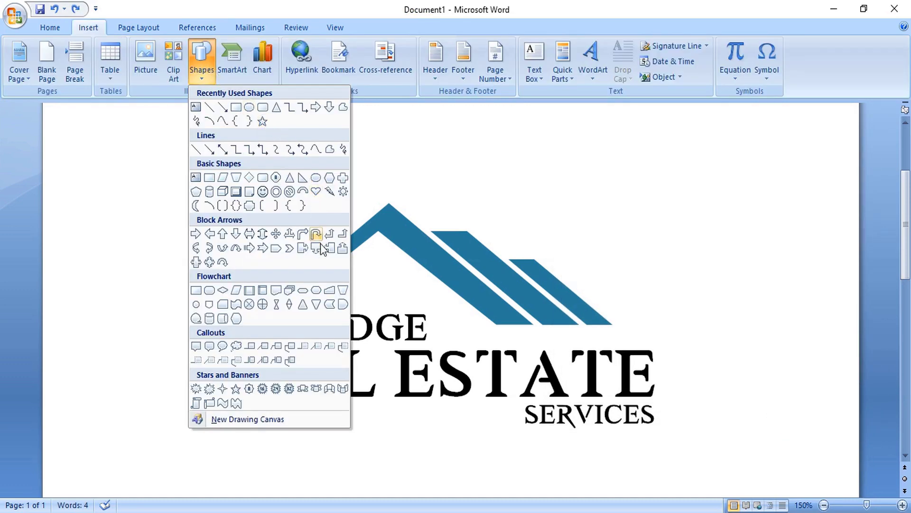
Draw a Flowchart Delay shape about 0.37" high and 0.64" wide above the left roof slope, with no line color and a dark orange fill
click(343, 304)
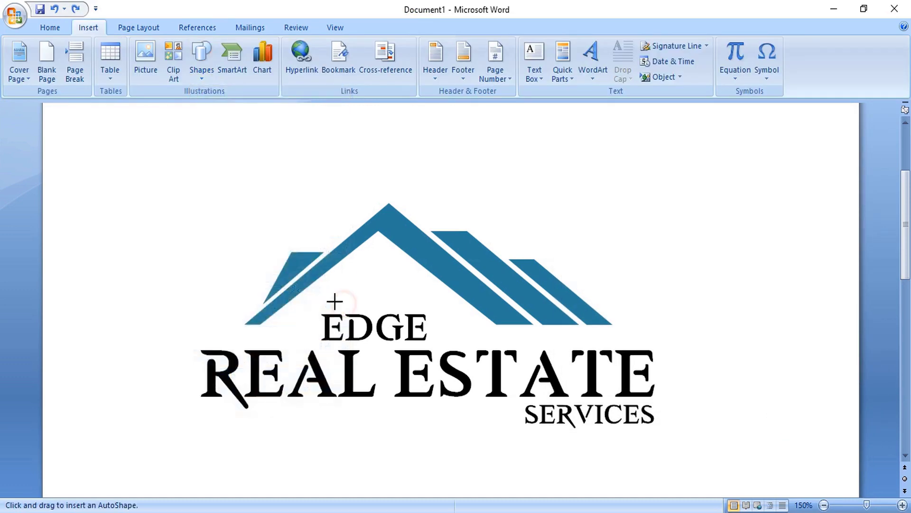
mouse_move(227, 187)
mouse_down()
mouse_move(243, 215)
mouse_move(287, 224)
mouse_up()
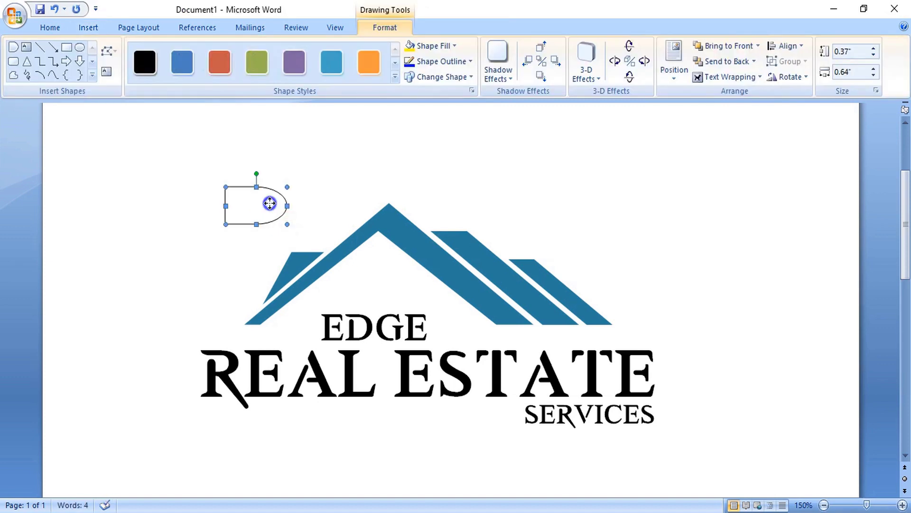
right_click(270, 203)
click(322, 341)
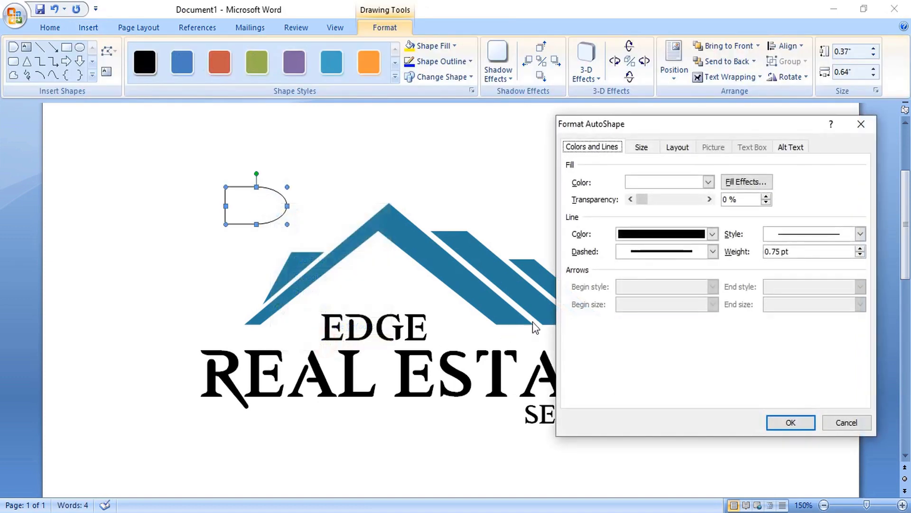
click(668, 241)
click(627, 355)
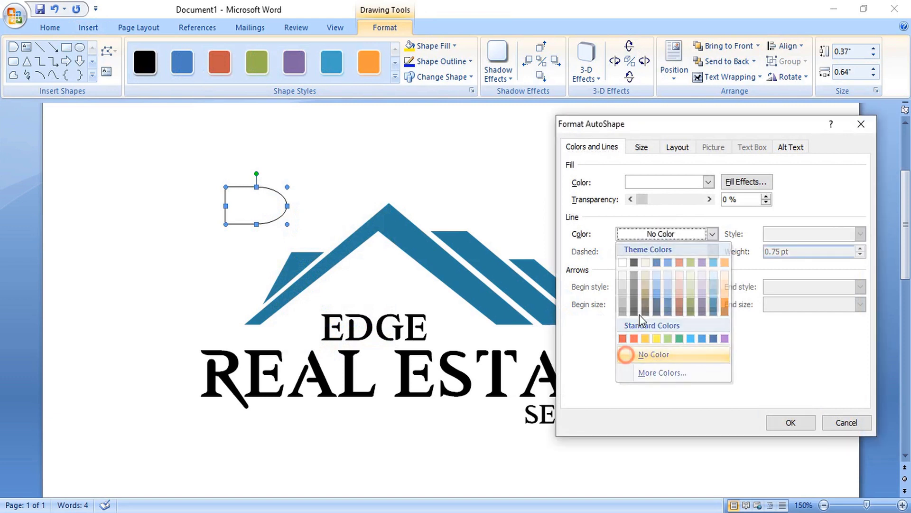
click(707, 181)
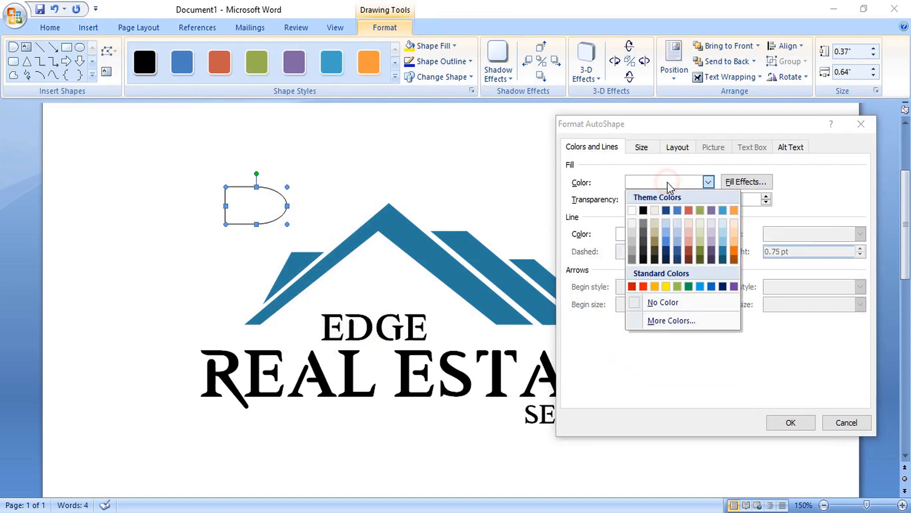
click(734, 253)
click(789, 422)
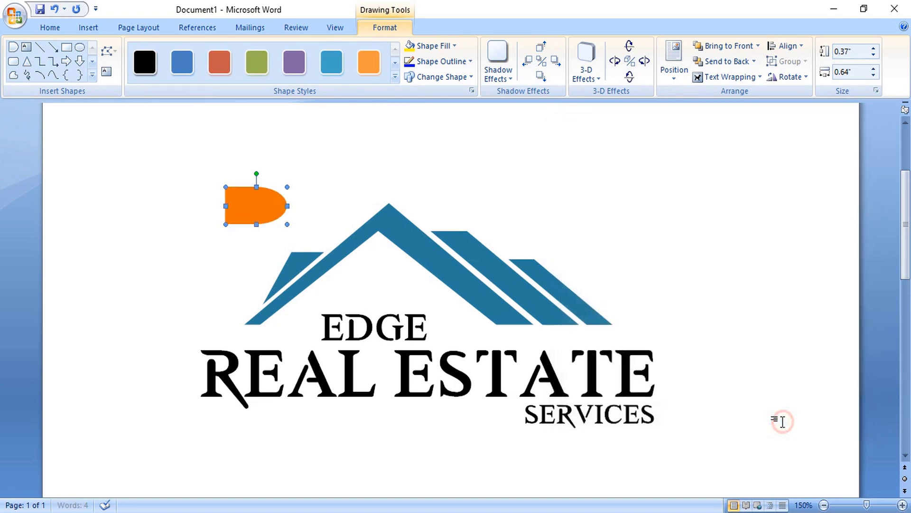
Rotate the orange shape 90° so its rounded end points up, and place it under the roof peak above EDGE
key(shift)
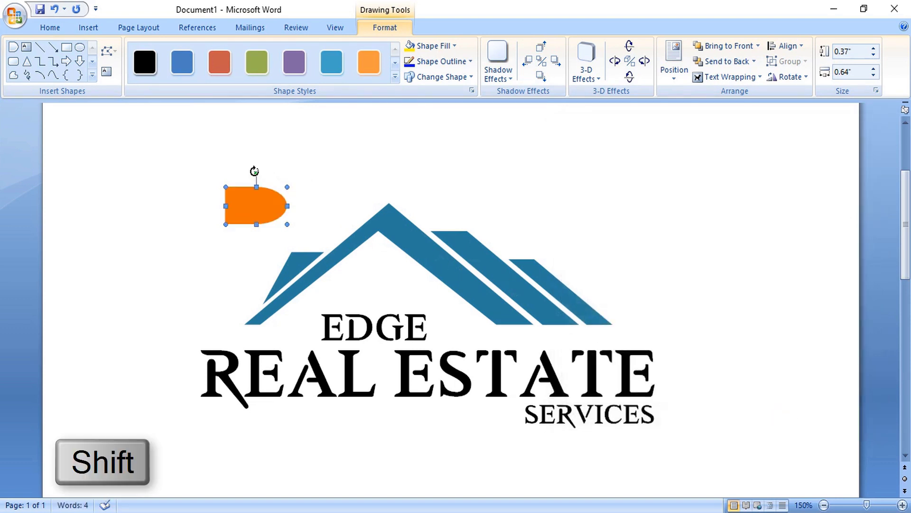
drag(254, 171, 216, 209)
click(199, 173)
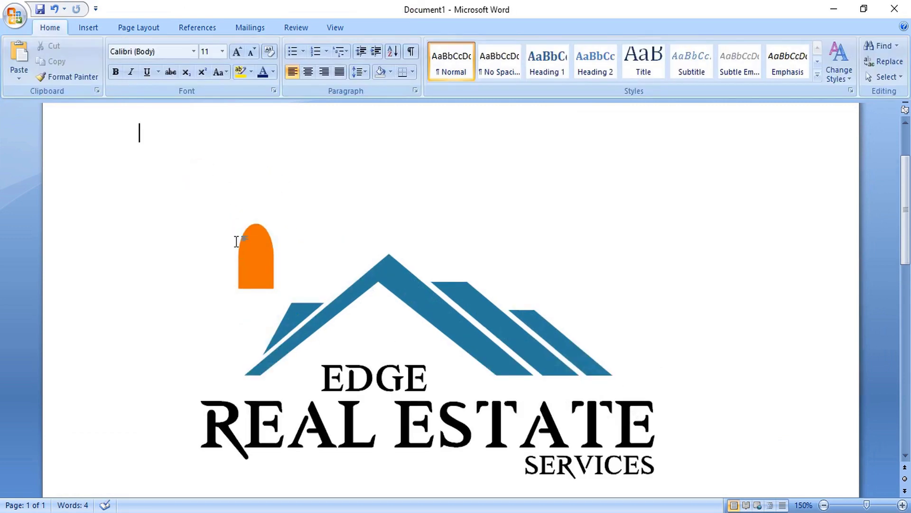
mouse_move(249, 259)
mouse_down()
mouse_move(372, 320)
mouse_move(370, 328)
mouse_up()
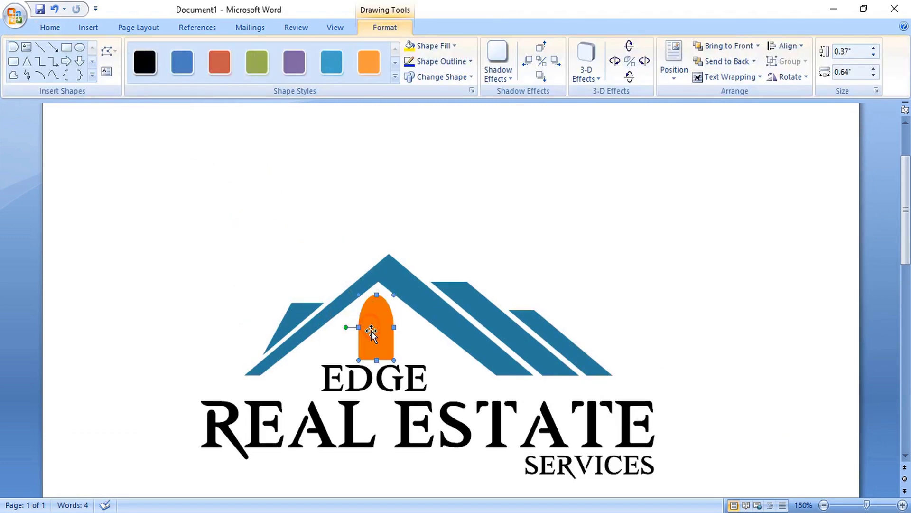
Shrink the orange arched shape to about 0.26" high and 0.36" wide beneath the roof peak
click(378, 364)
click(375, 345)
drag(377, 359, 377, 346)
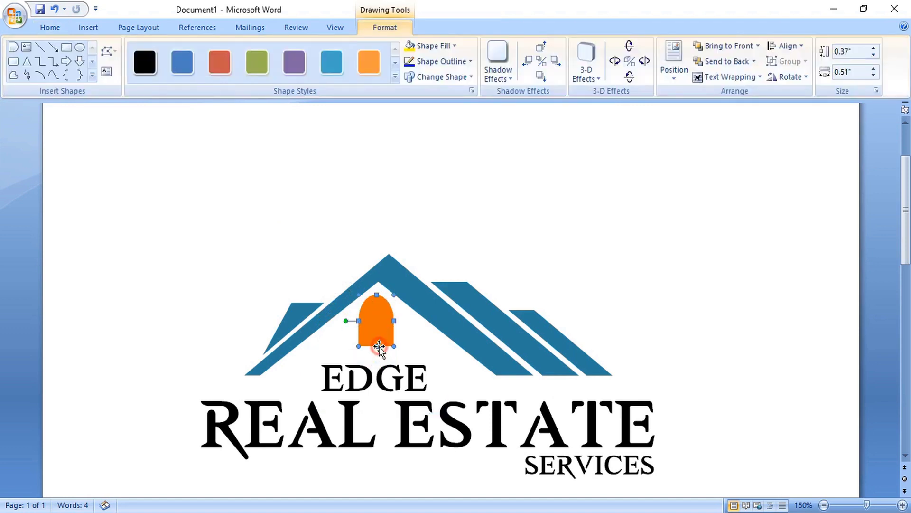
drag(394, 294, 386, 314)
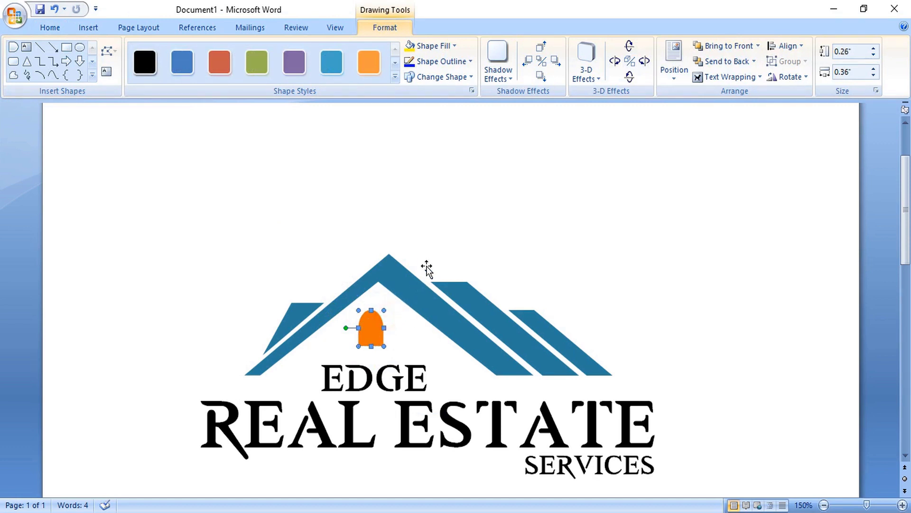
Draw a straight horizontal line about 0.44" long across the orange arched shape
click(275, 138)
click(206, 74)
click(221, 106)
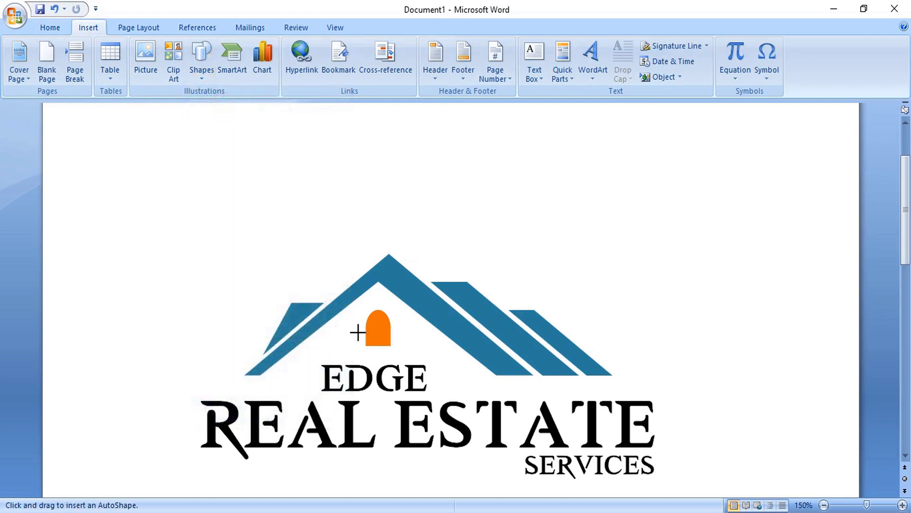
drag(358, 332, 401, 332)
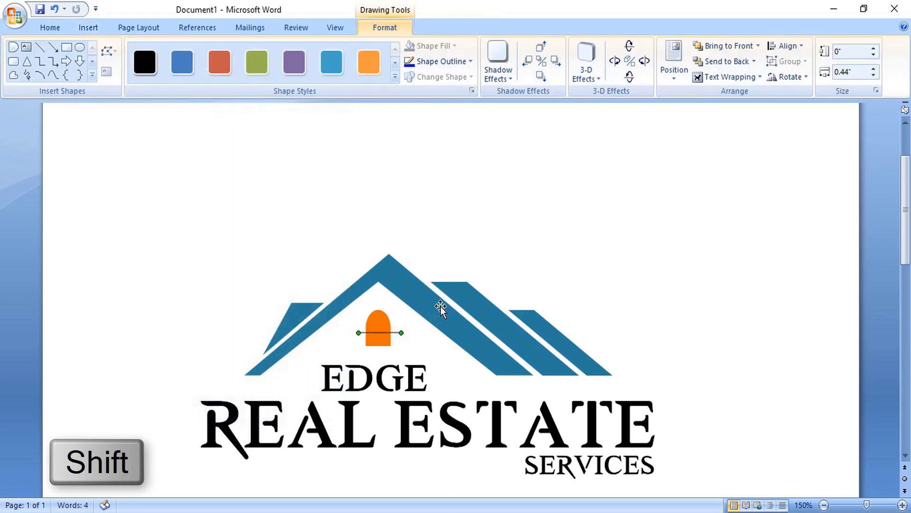
Duplicate the horizontal line, turn the copy vertical, and center both lines over the orange arch as a cross
click(902, 505)
click(901, 504)
click(902, 505)
click(902, 504)
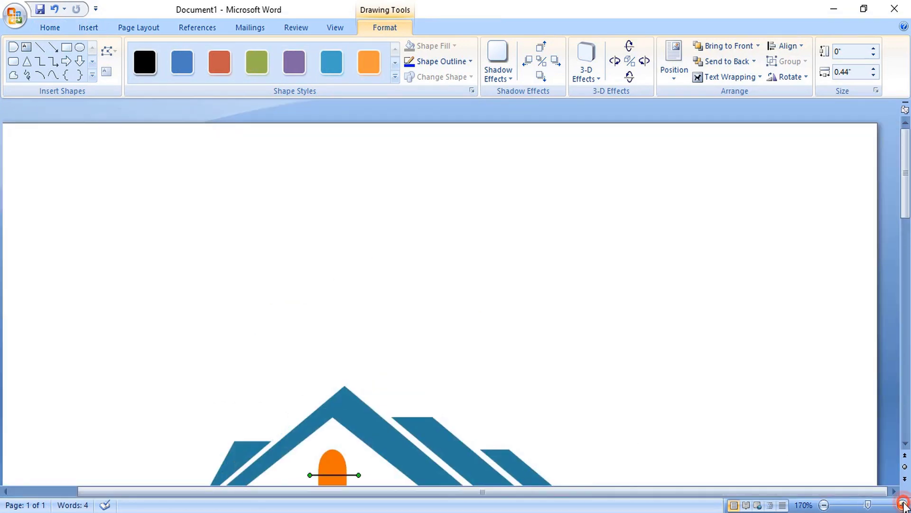
scroll(671, 401, down, 3)
scroll(522, 291, up, 5)
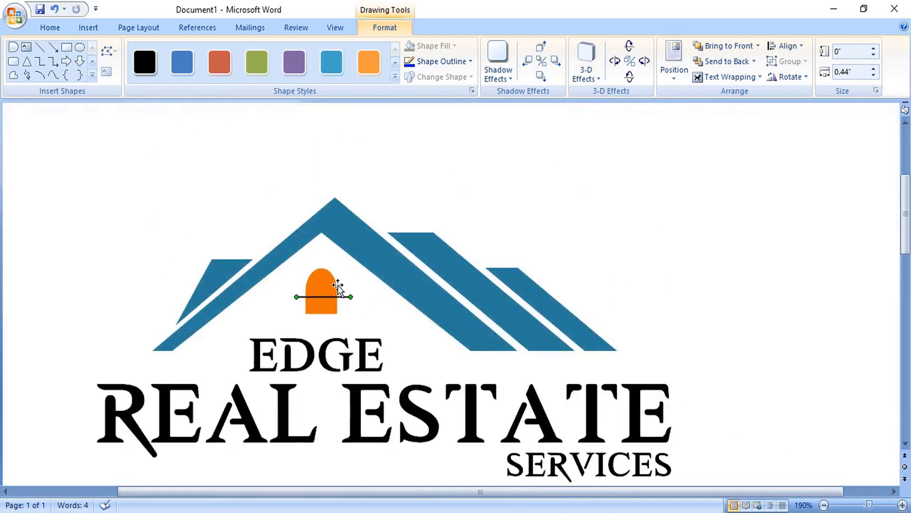
click(290, 181)
scroll(335, 237, down, 1)
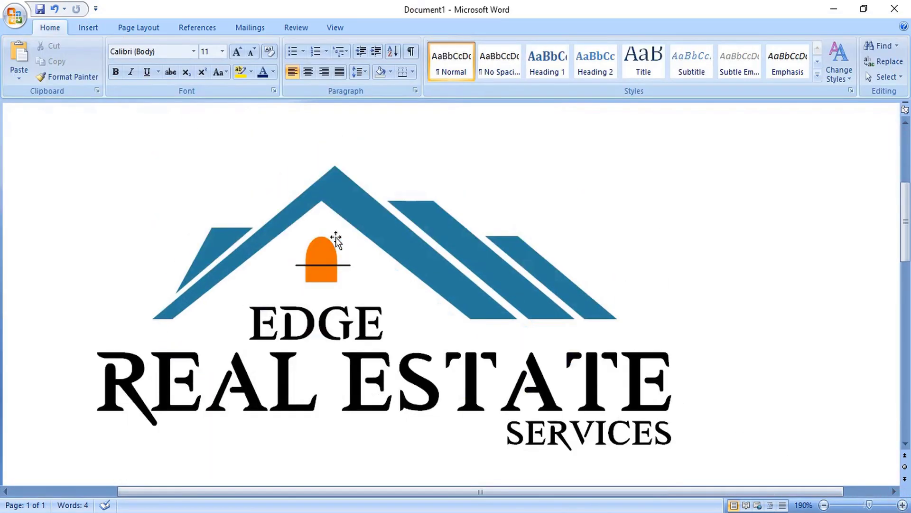
ctrl+click(344, 265)
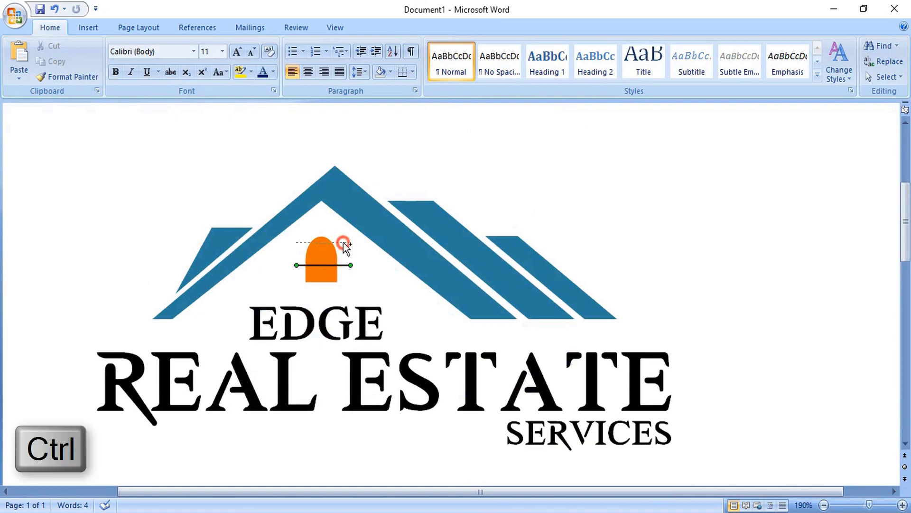
drag(343, 242, 345, 242)
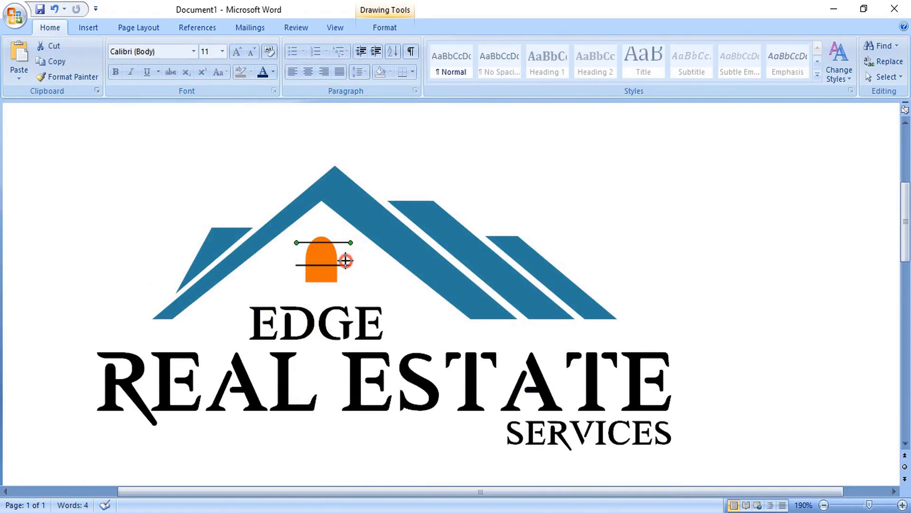
click(302, 290)
drag(301, 288, 323, 294)
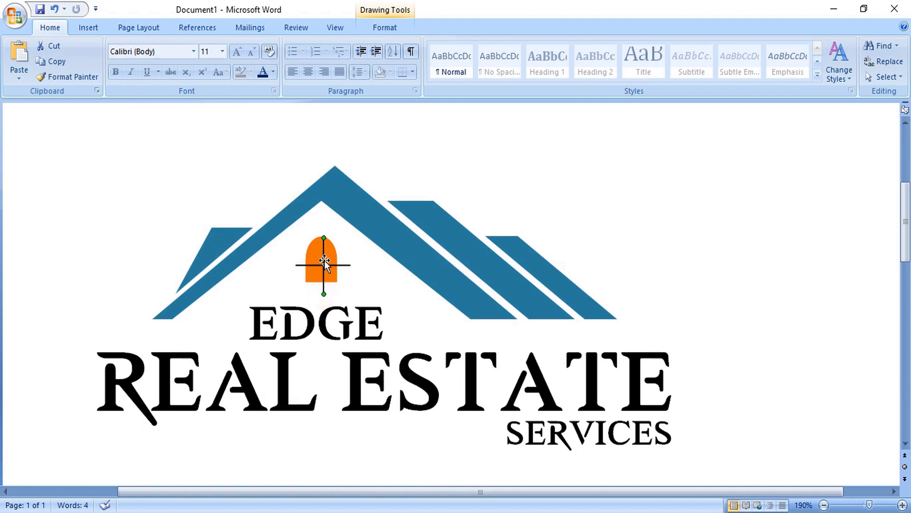
drag(324, 261, 344, 262)
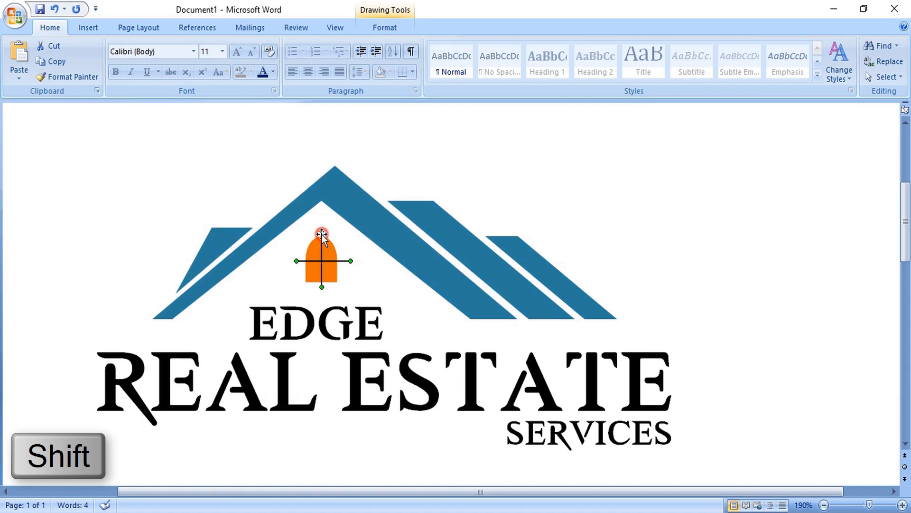
Set both crossing lines to 1.3 pt weight and white so the arch looks like a paned window
right_click(322, 234)
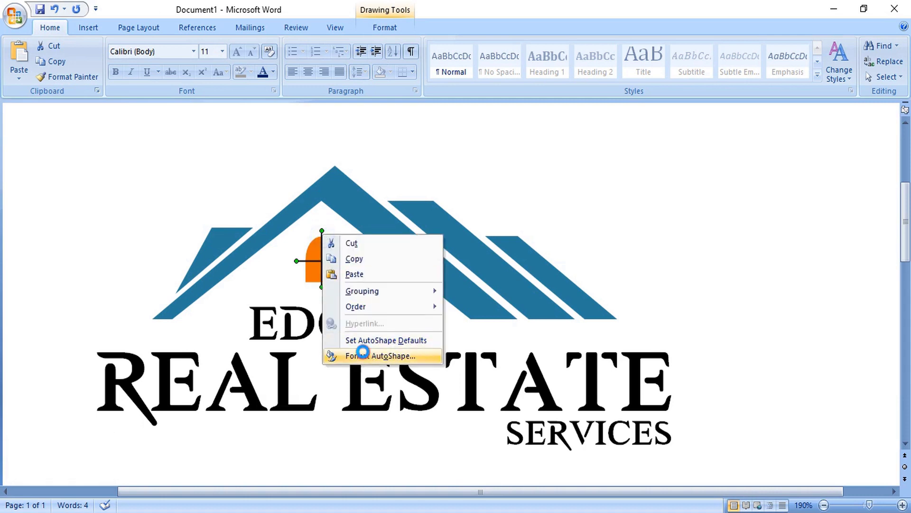
click(363, 355)
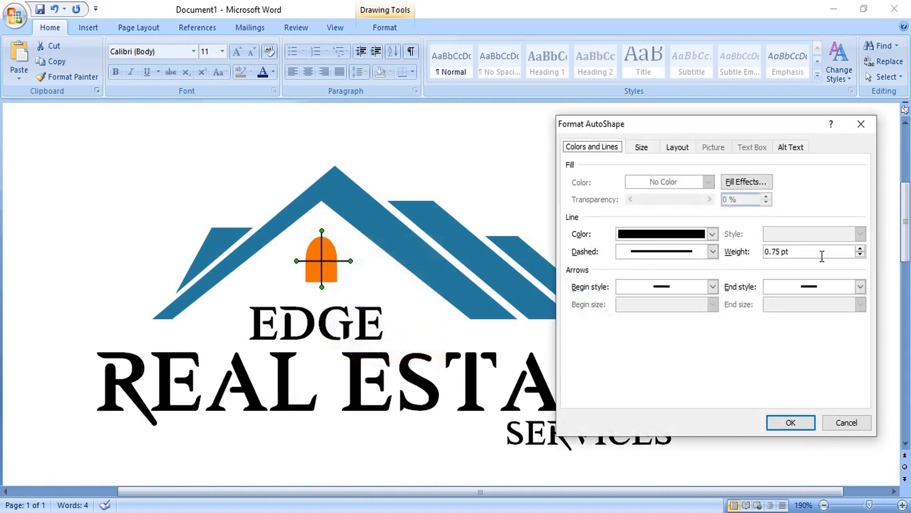
drag(822, 257, 756, 252)
click(691, 235)
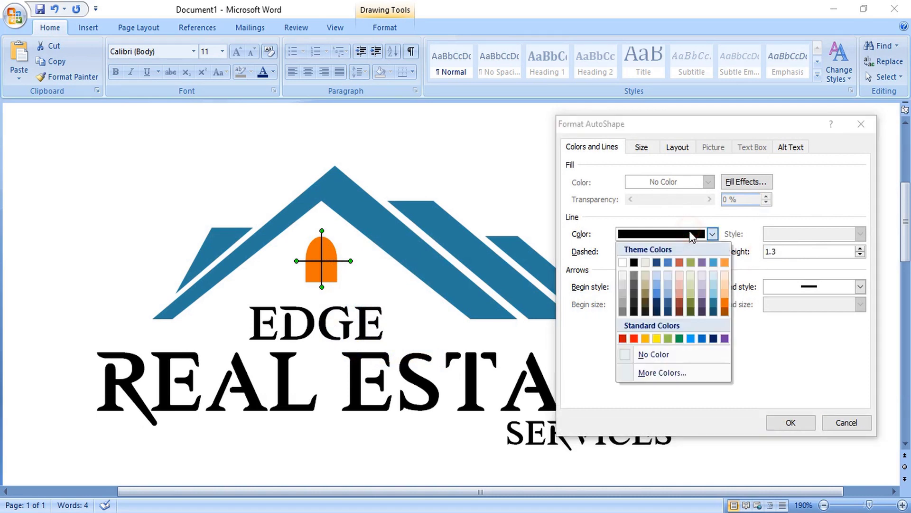
click(623, 263)
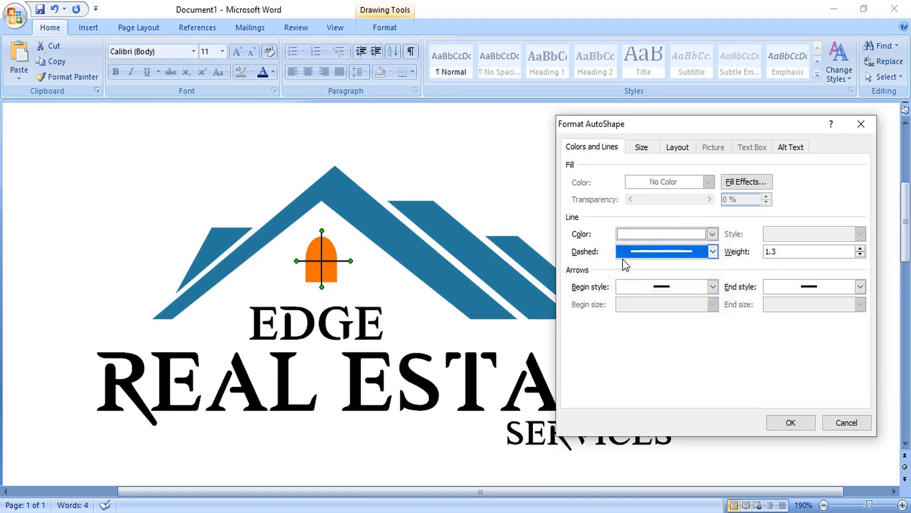
click(791, 422)
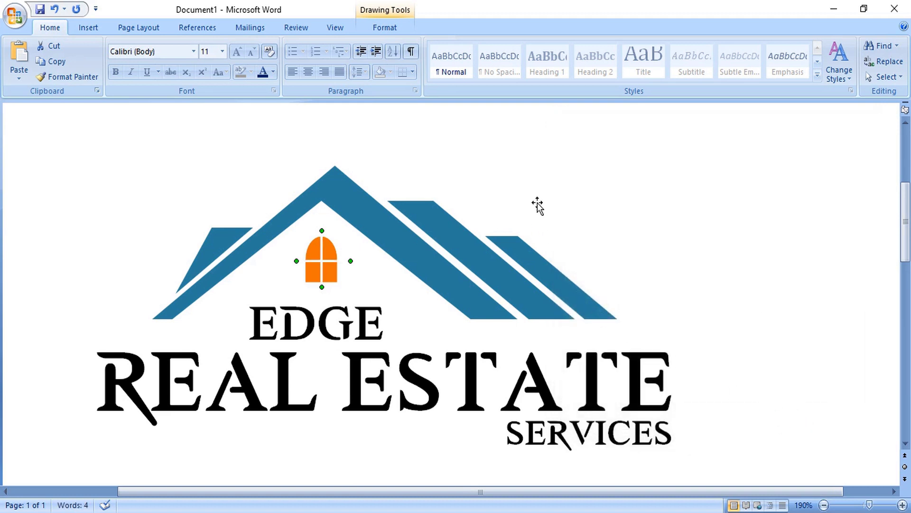
click(537, 189)
Color the word REAL in the same dark orange as the window
click(443, 380)
drag(316, 401, 116, 394)
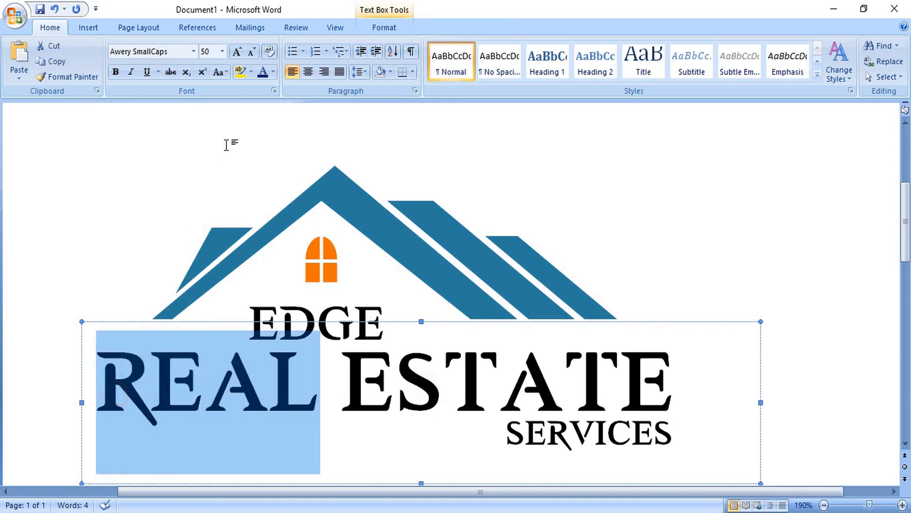
click(273, 72)
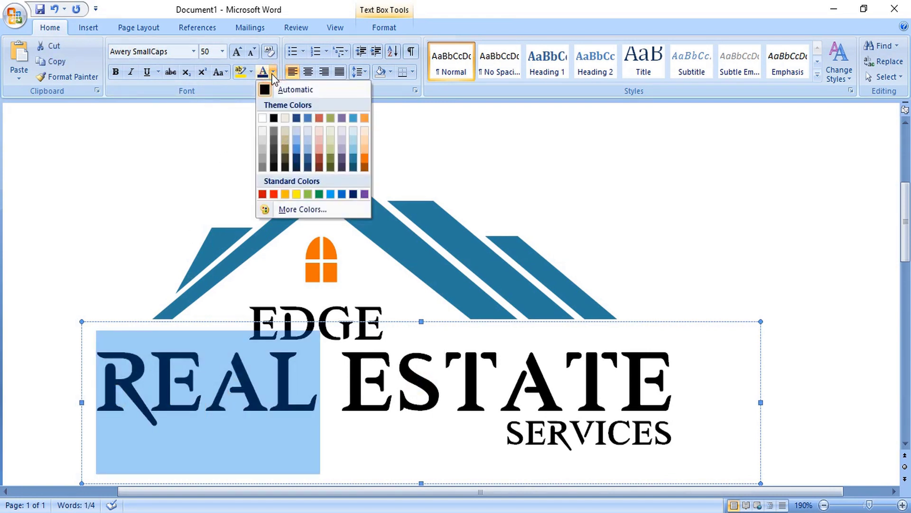
click(364, 155)
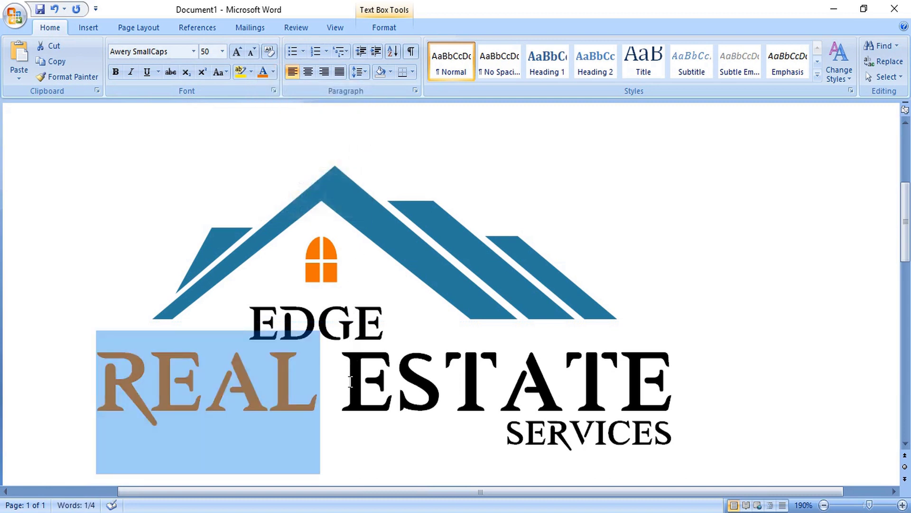
Color the words ESTATE and EDGE in the same dark blue as the roof
drag(349, 381, 661, 377)
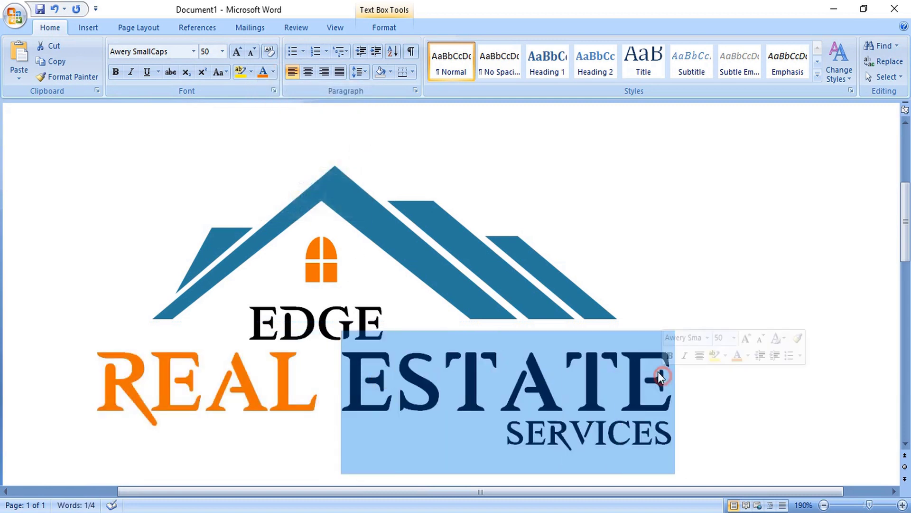
click(273, 71)
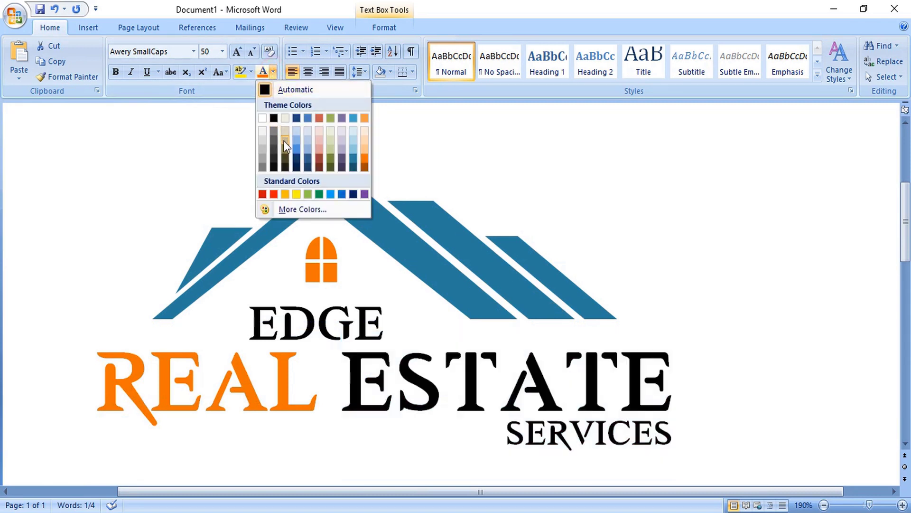
click(352, 158)
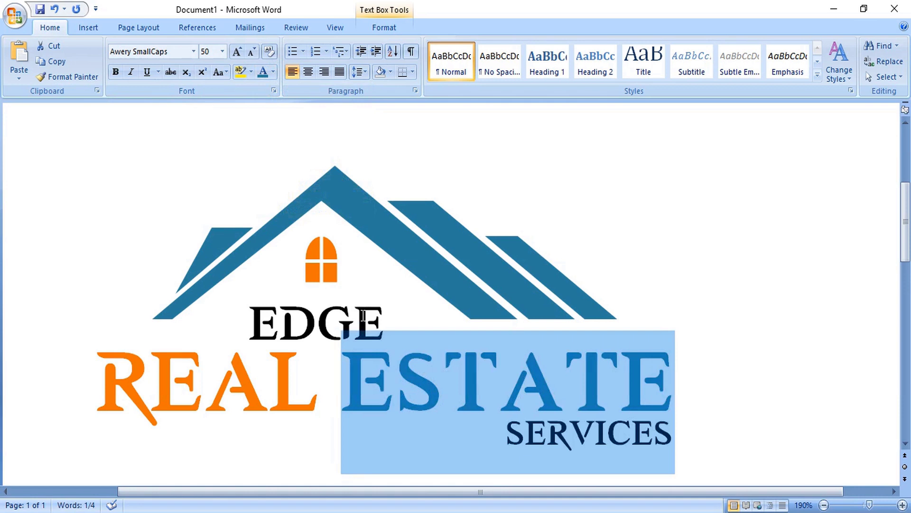
click(363, 317)
drag(250, 315, 373, 311)
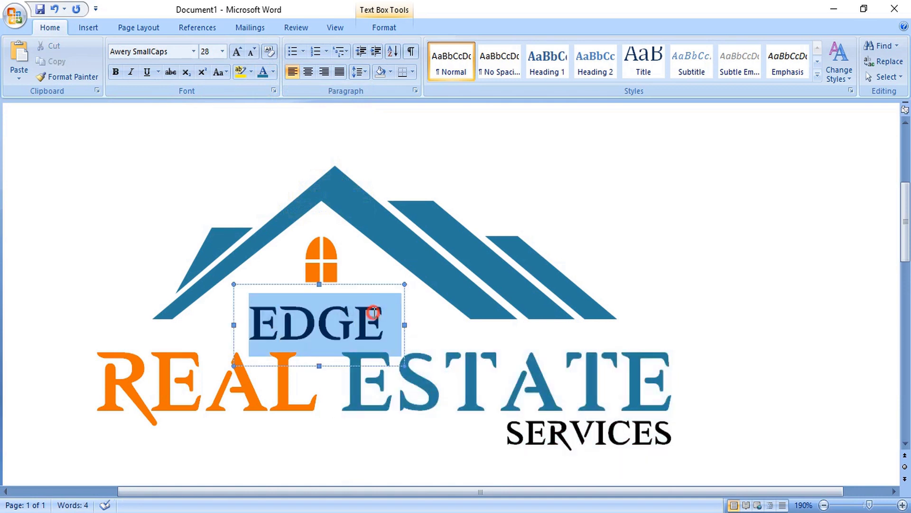
click(264, 72)
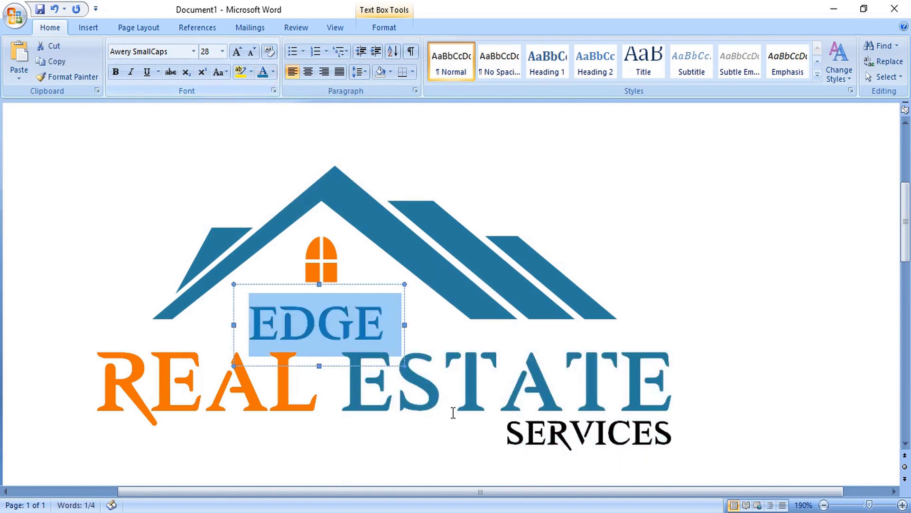
Color the word SERVICES dark gray
click(526, 432)
scroll(559, 367, down, 1)
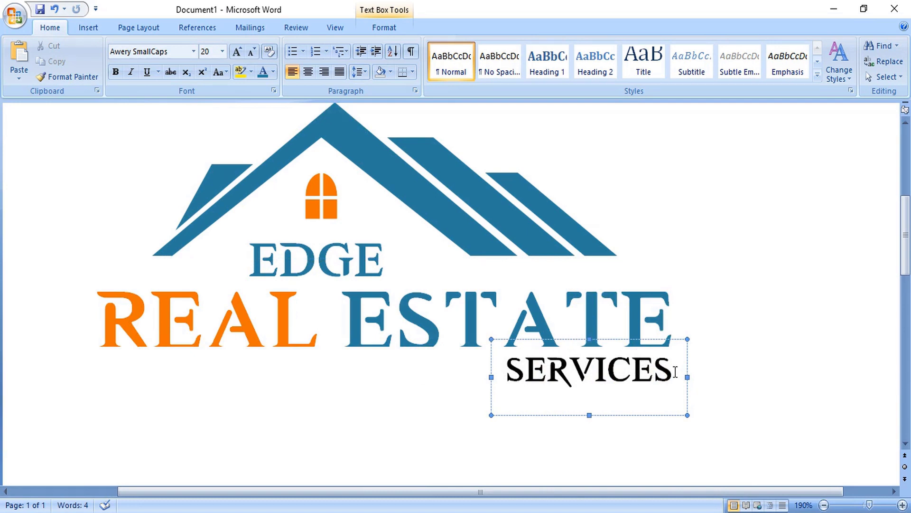
drag(675, 371, 511, 377)
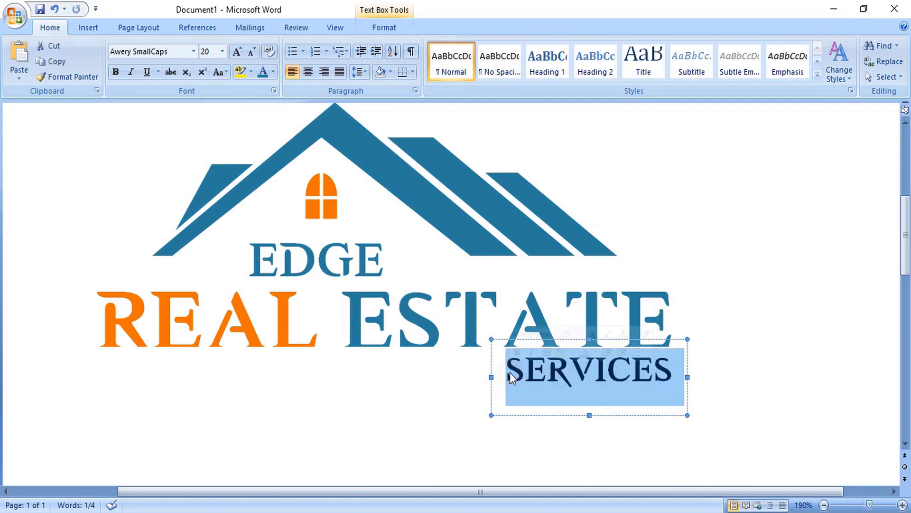
click(275, 73)
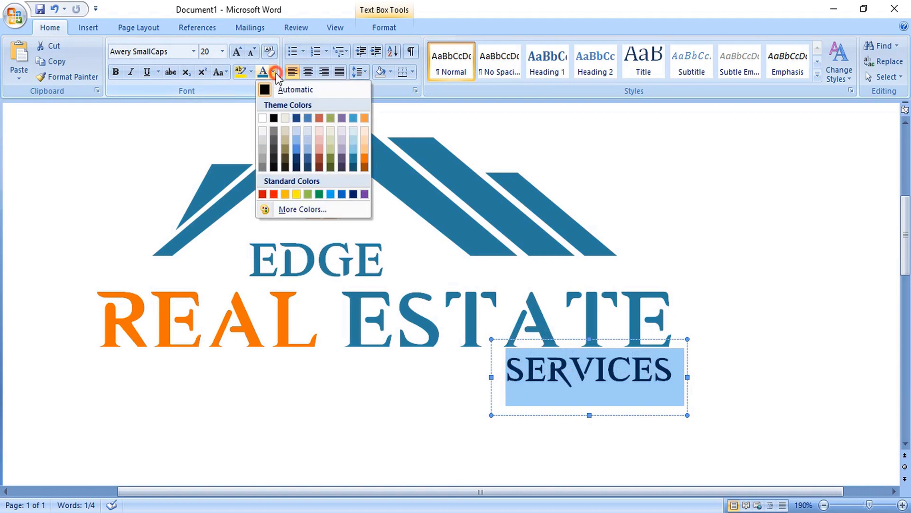
click(272, 149)
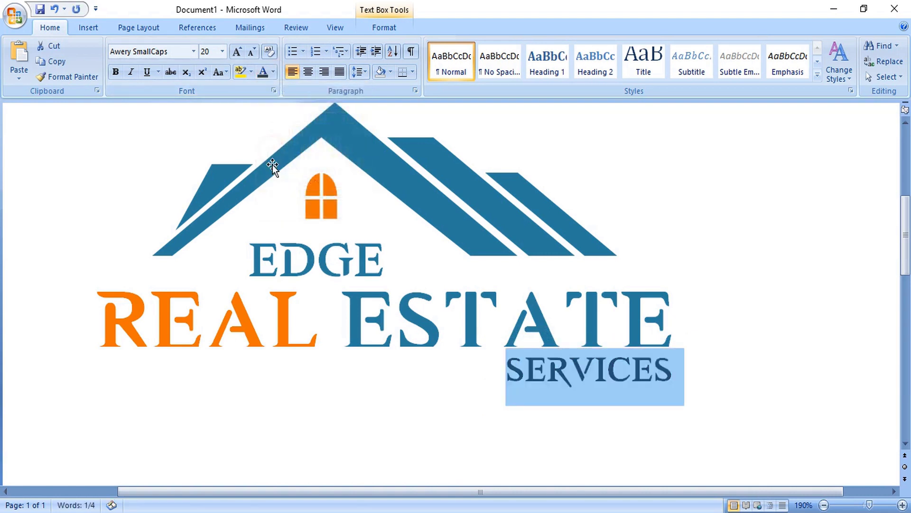
Change the arched window's fill color to dark gray
click(330, 211)
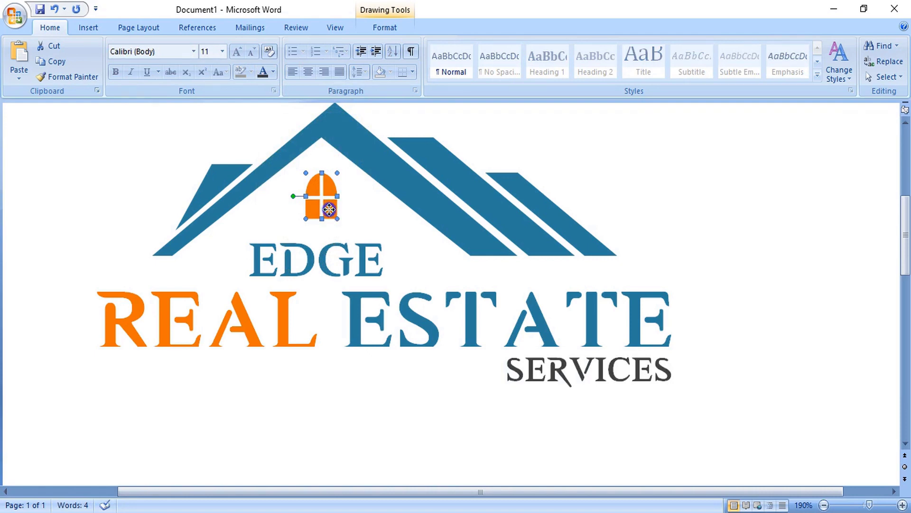
right_click(330, 210)
click(372, 349)
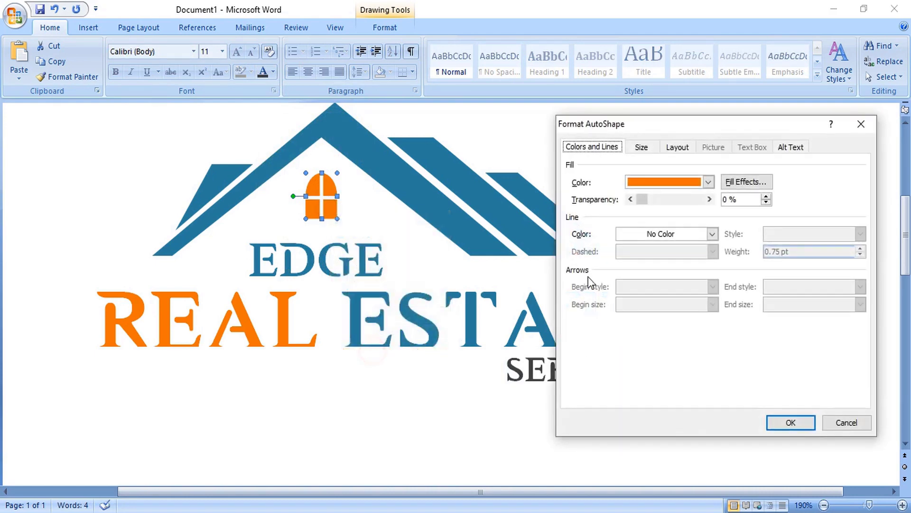
click(684, 181)
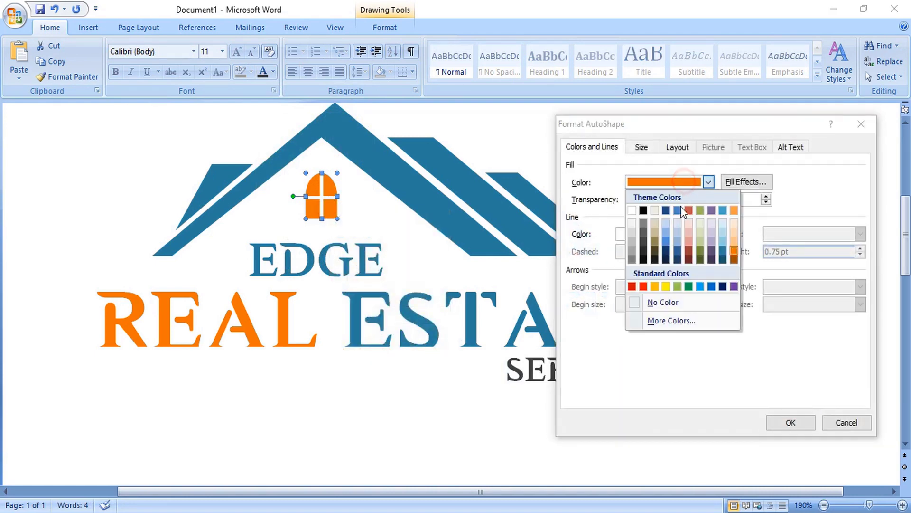
click(642, 237)
click(786, 423)
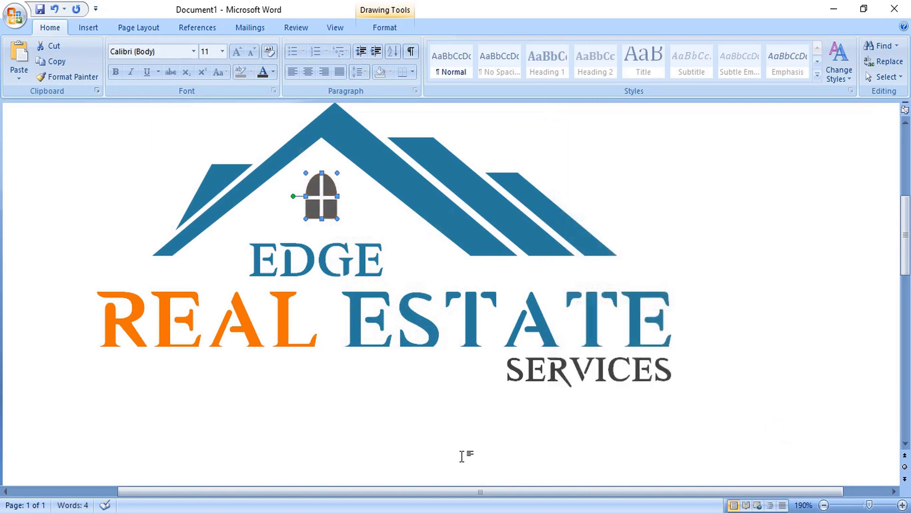
click(464, 456)
Color the word REAL in the same dark gray as SERVICES
scroll(463, 456, up, 2)
click(288, 396)
drag(307, 400, 112, 376)
click(263, 70)
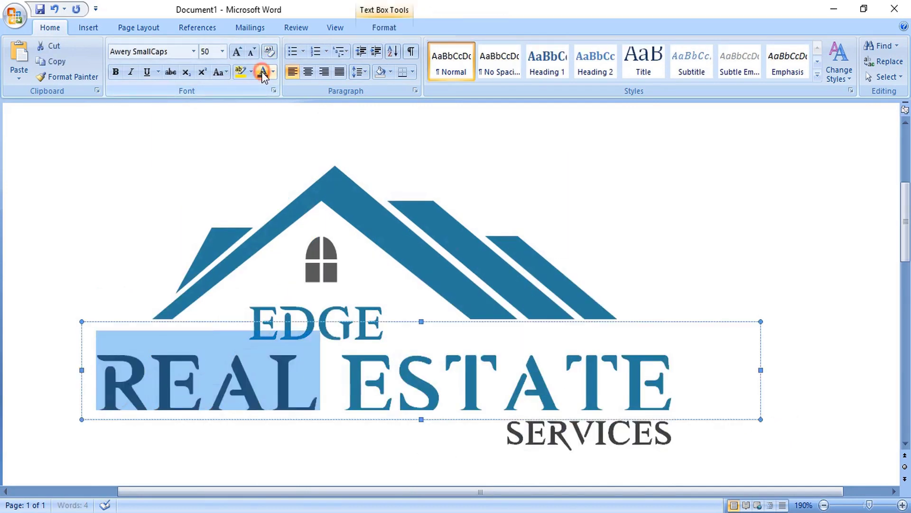
click(554, 208)
Duplicate the window's horizontal white line and place the copy just before the word SERVICES, at its mid-height
scroll(554, 208, down, 4)
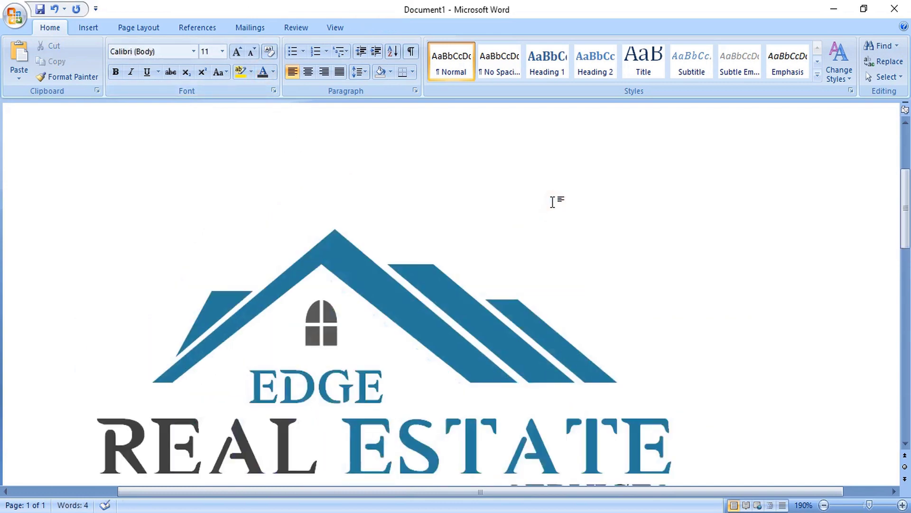
key(ctrl)
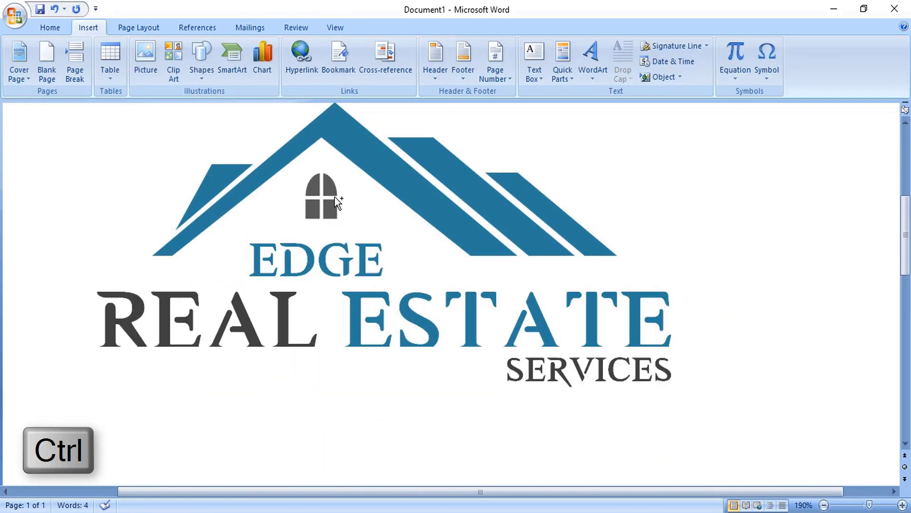
ctrl+click(338, 261)
mouse_move(387, 363)
mouse_down()
mouse_move(470, 378)
mouse_move(488, 372)
mouse_up()
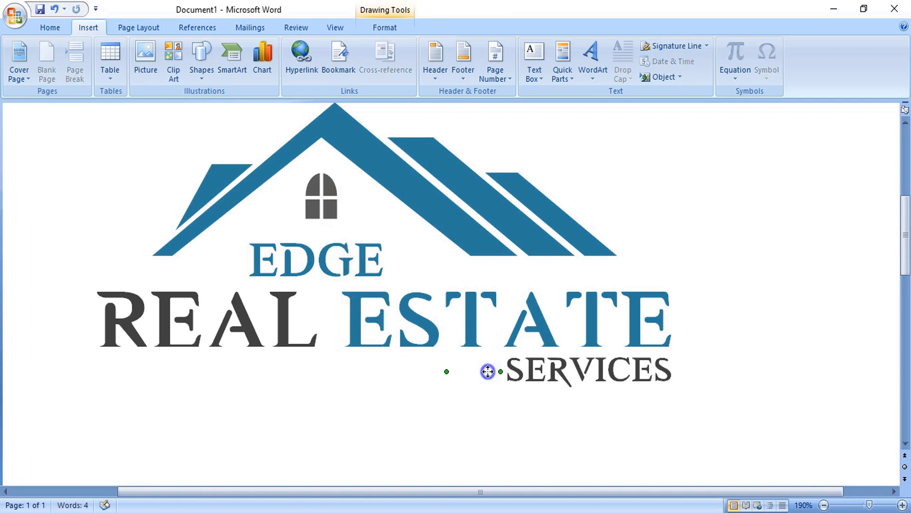
Format the line beside SERVICES with a 1.5 pt weight and a dark gray color
right_click(487, 371)
click(541, 362)
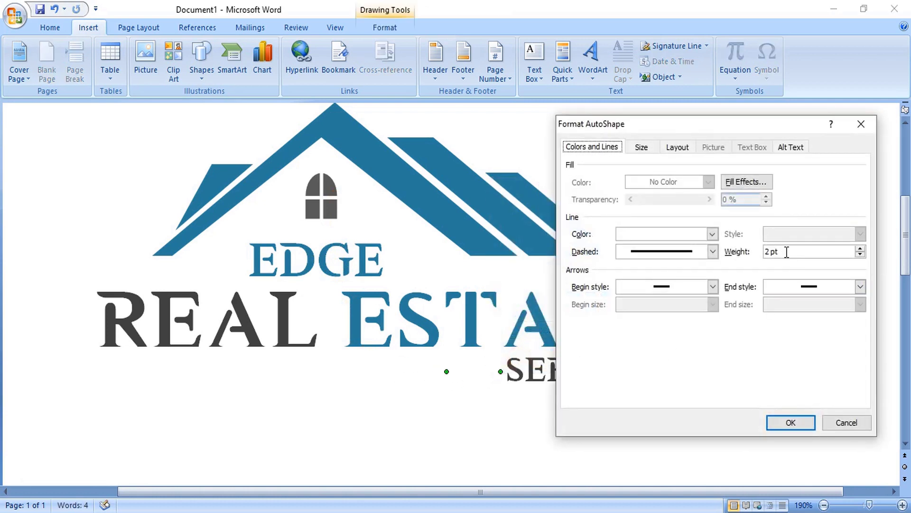
drag(787, 252, 747, 256)
click(712, 234)
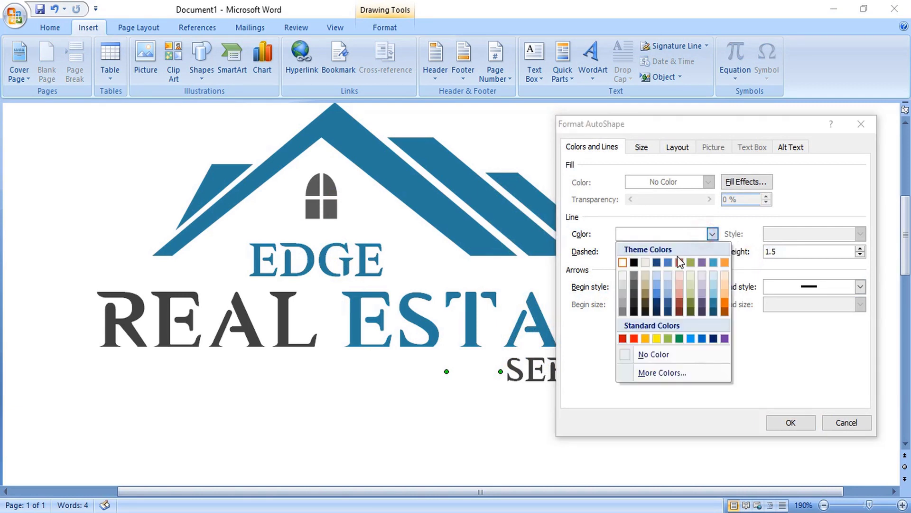
click(634, 292)
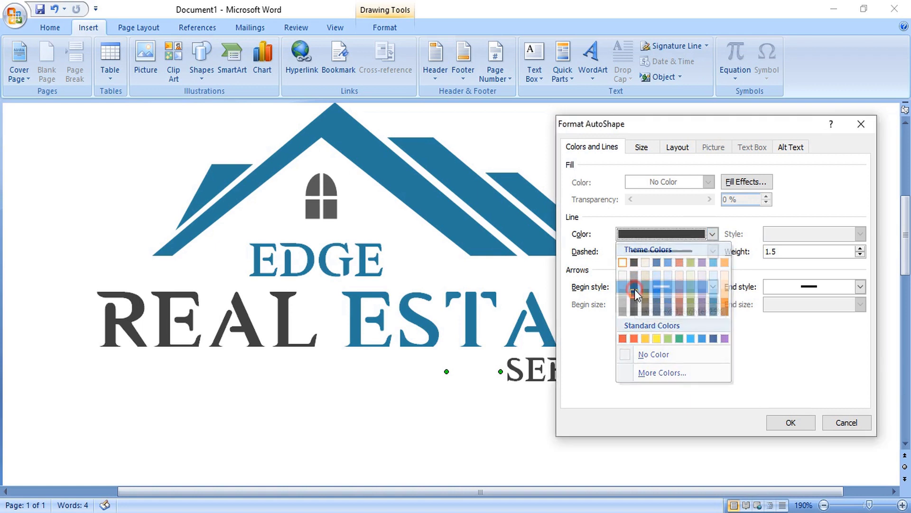
click(790, 421)
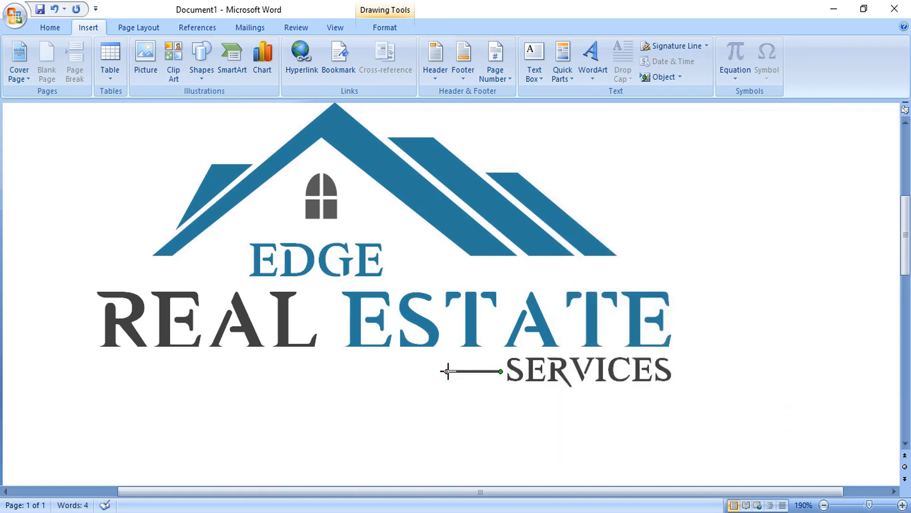